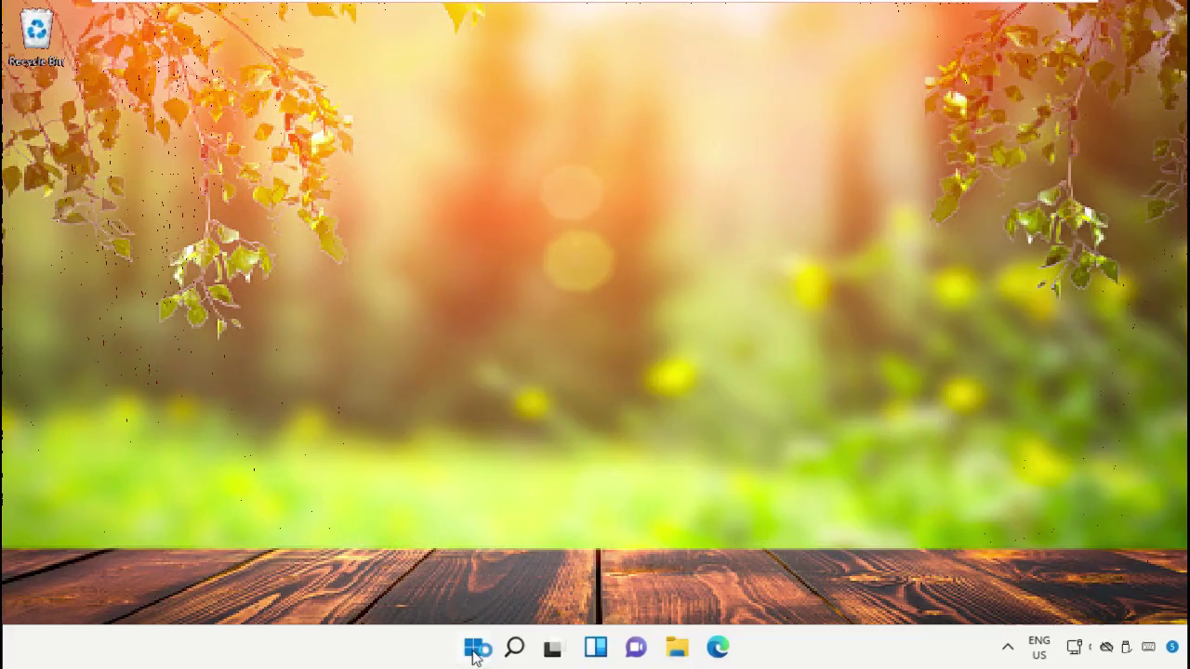
Launch Task Manager from a Start search and begin a new task via File > Run new task.
left_click(476, 649)
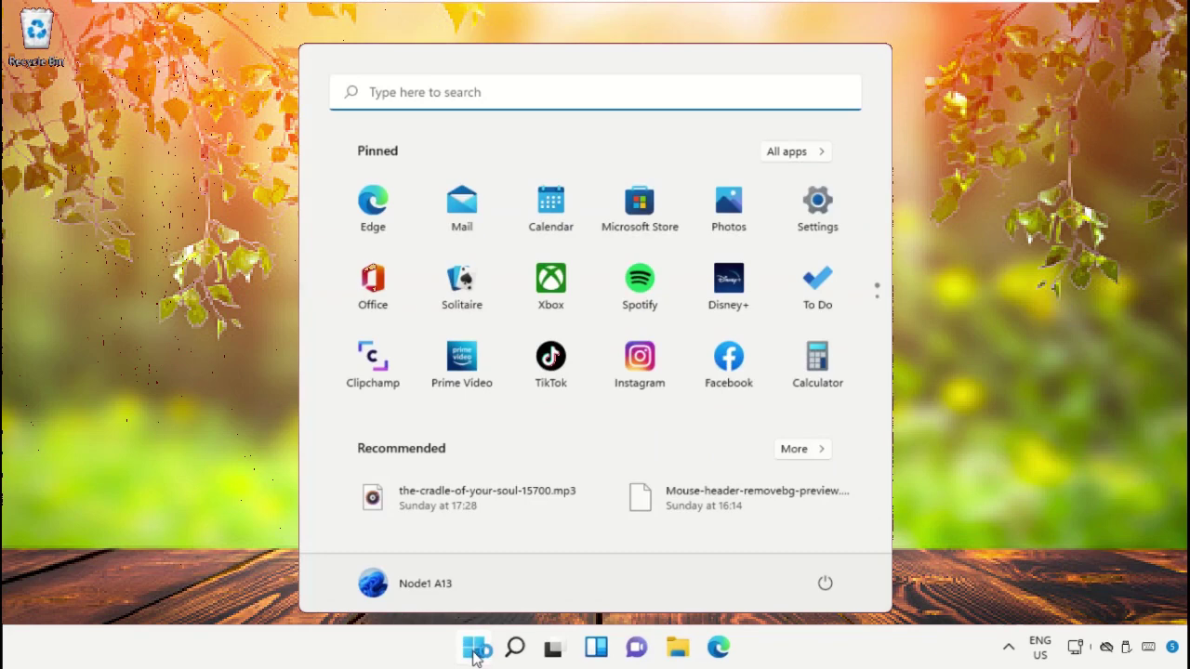
type("task mana")
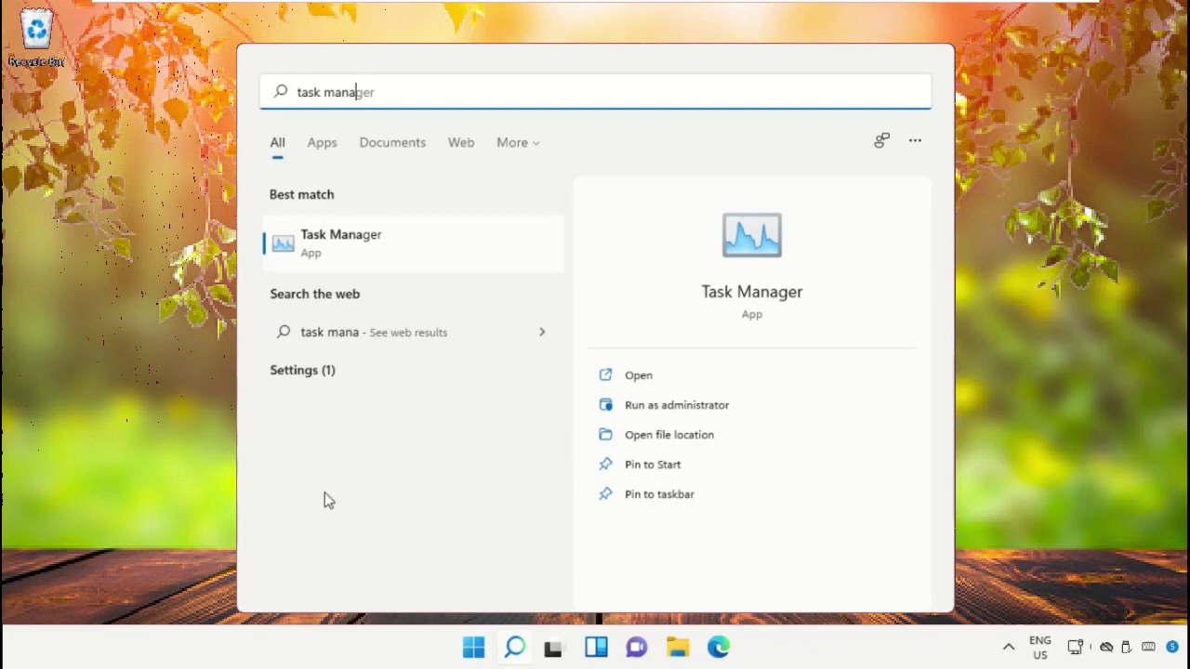
left_click(358, 239)
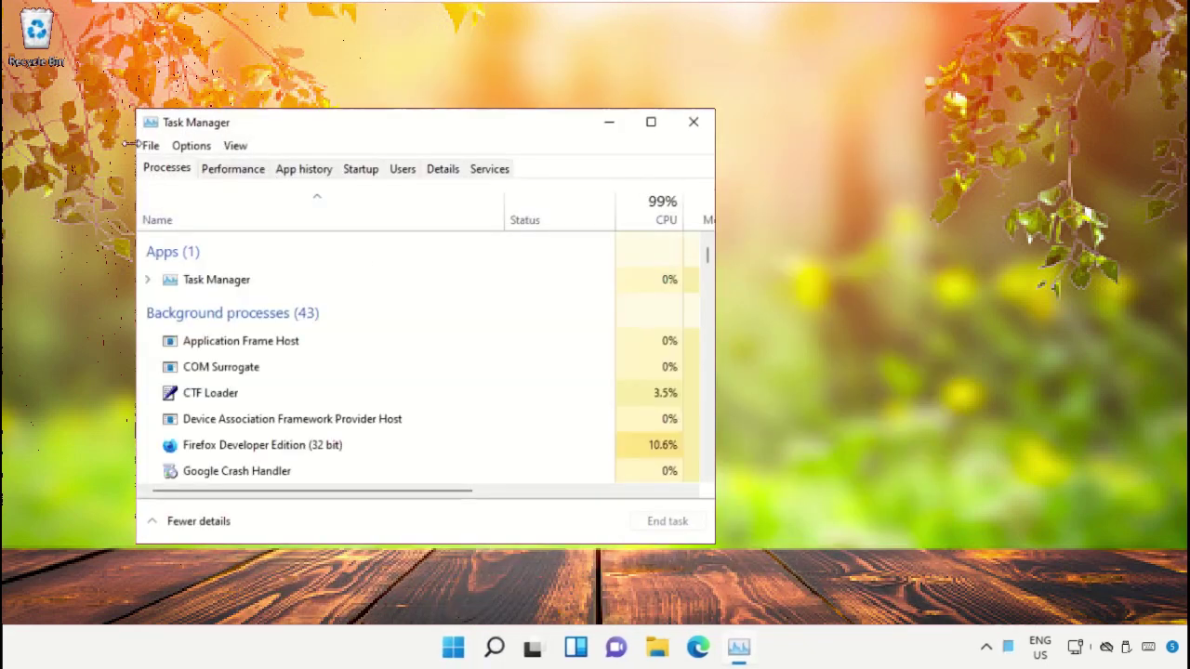
left_click(151, 148)
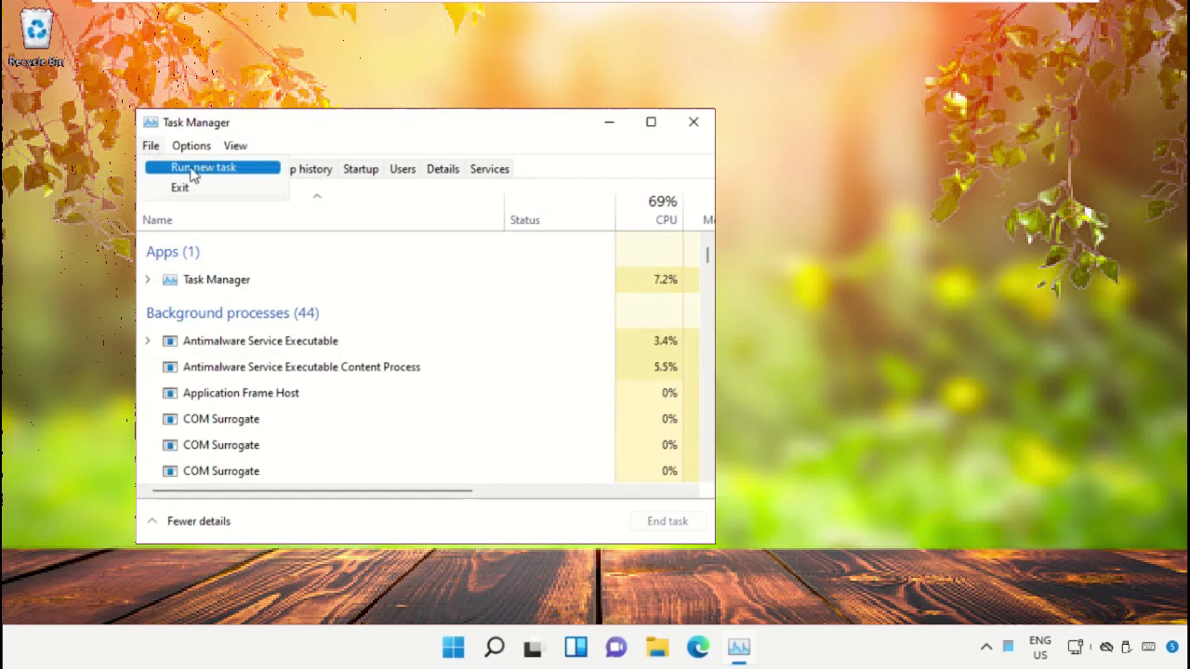
left_click(252, 175)
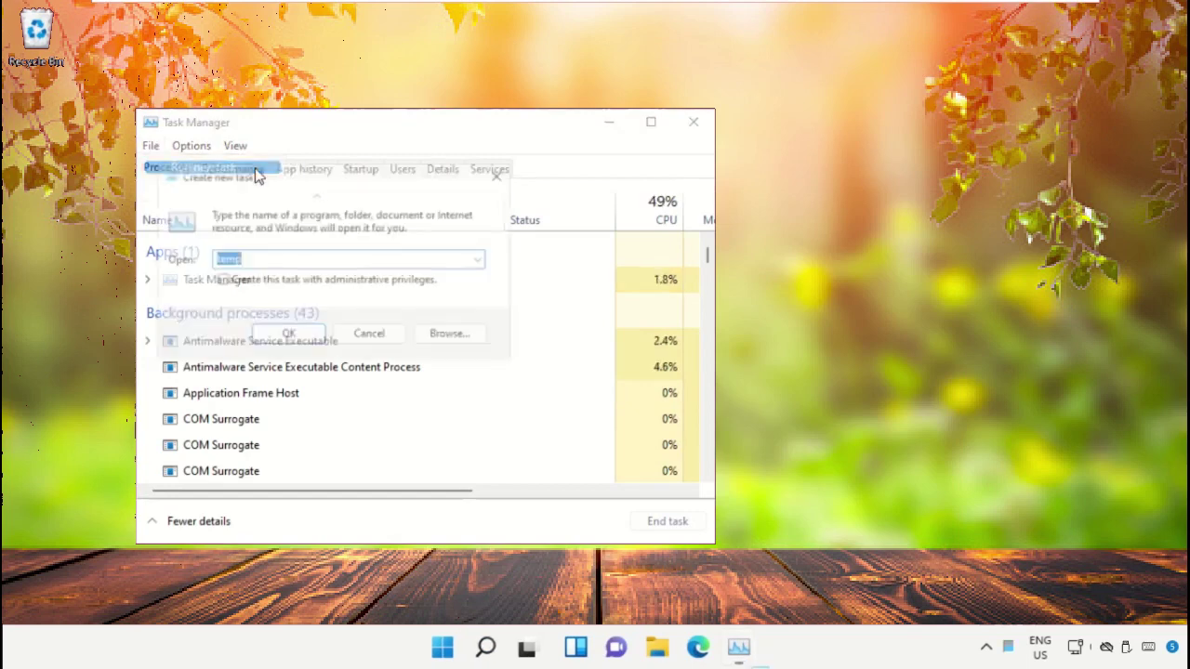
Browse from This PC into Local Disk (C:) and open the Windows folder.
left_click(455, 340)
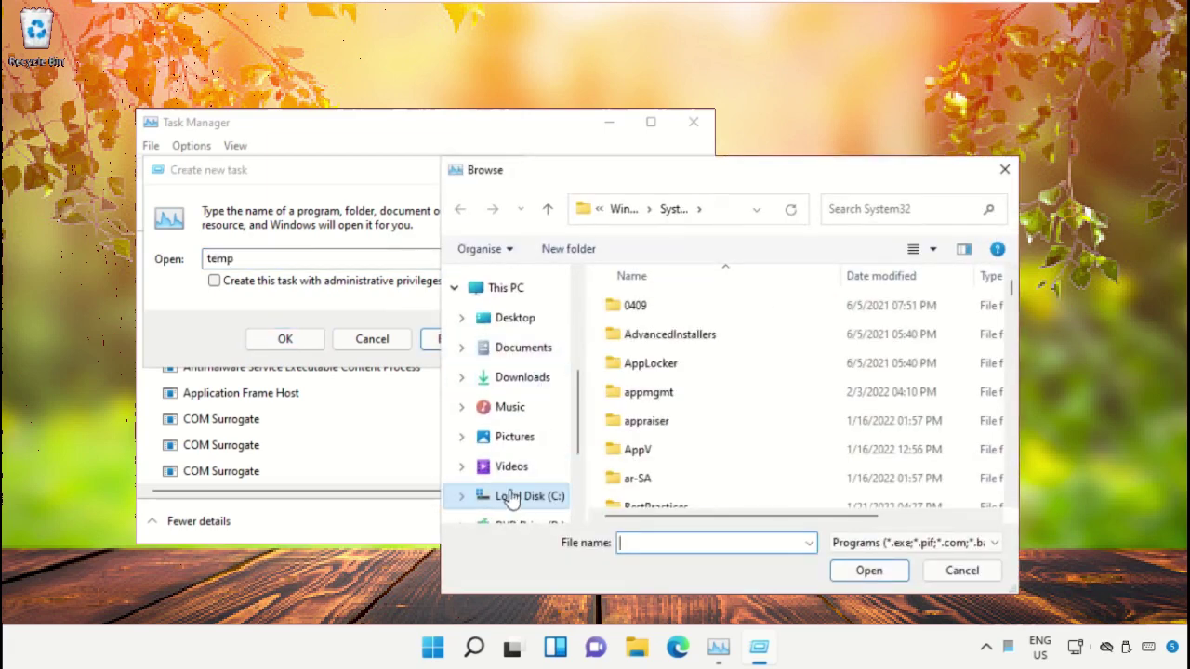
scroll(512, 493, "down", 1)
left_click(516, 460)
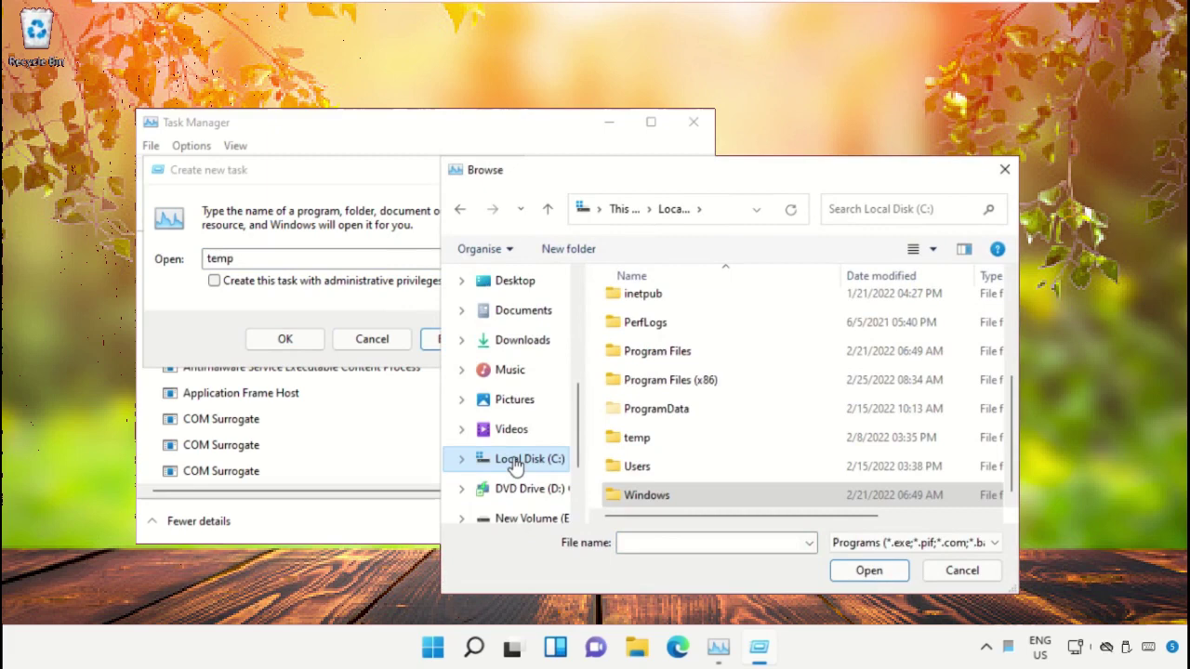
scroll(516, 316, "up", 2)
left_click(516, 324)
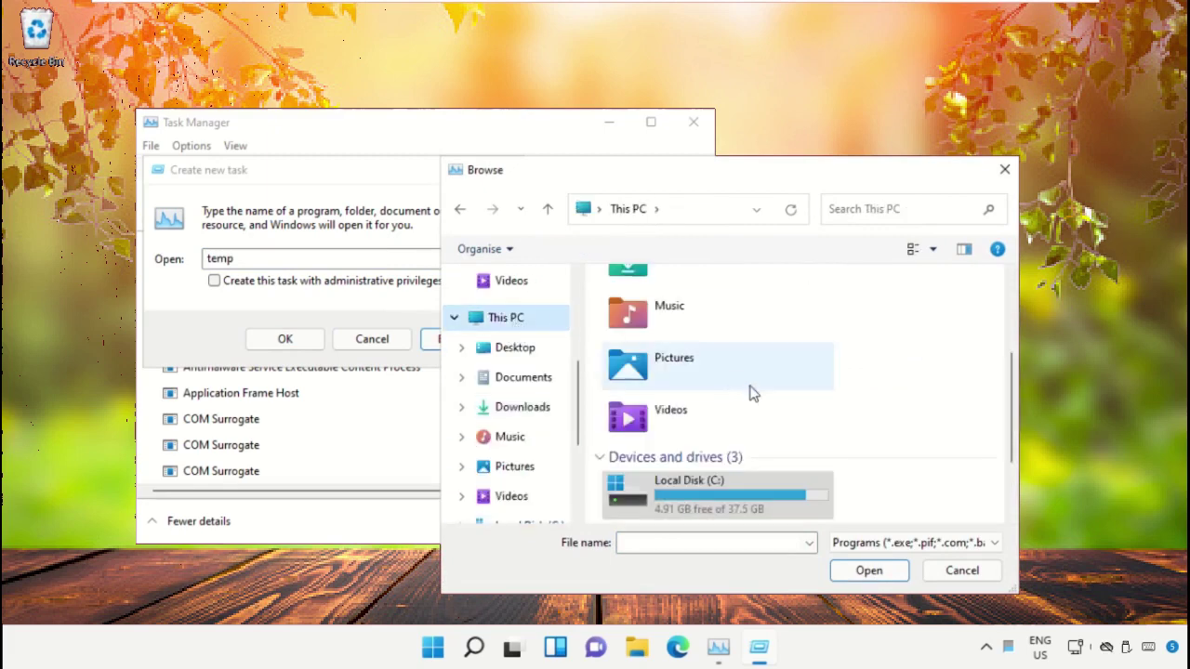
scroll(749, 393, "down", 1)
scroll(684, 477, "down", 3)
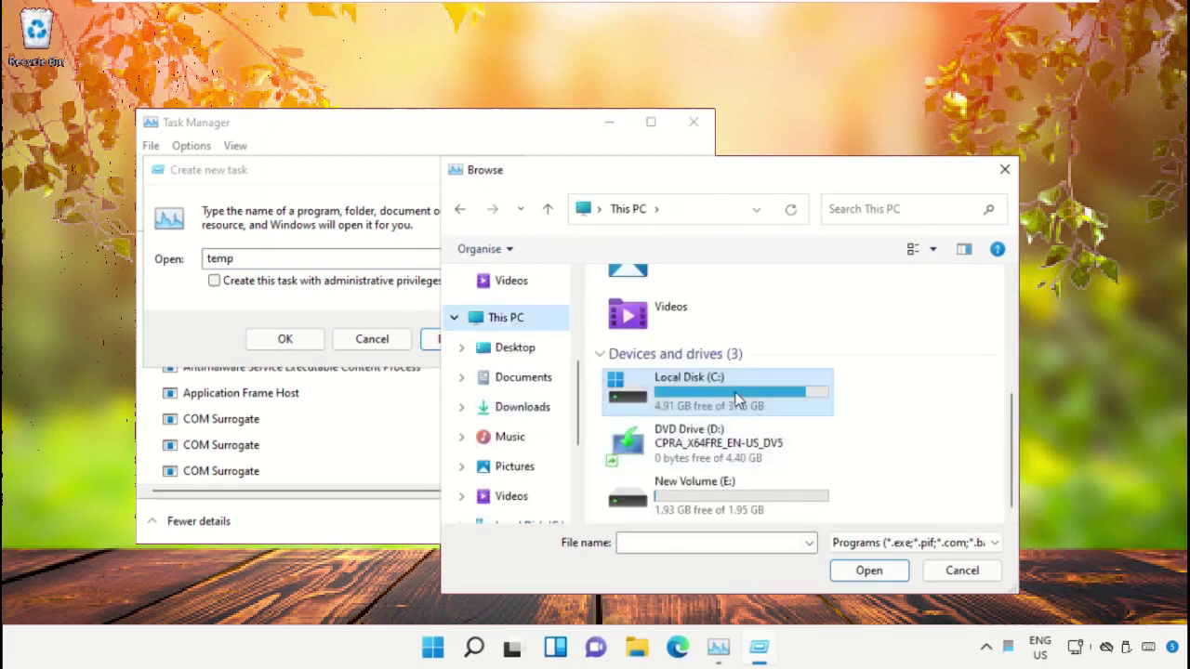
double_click(758, 398)
scroll(704, 340, "down", 3)
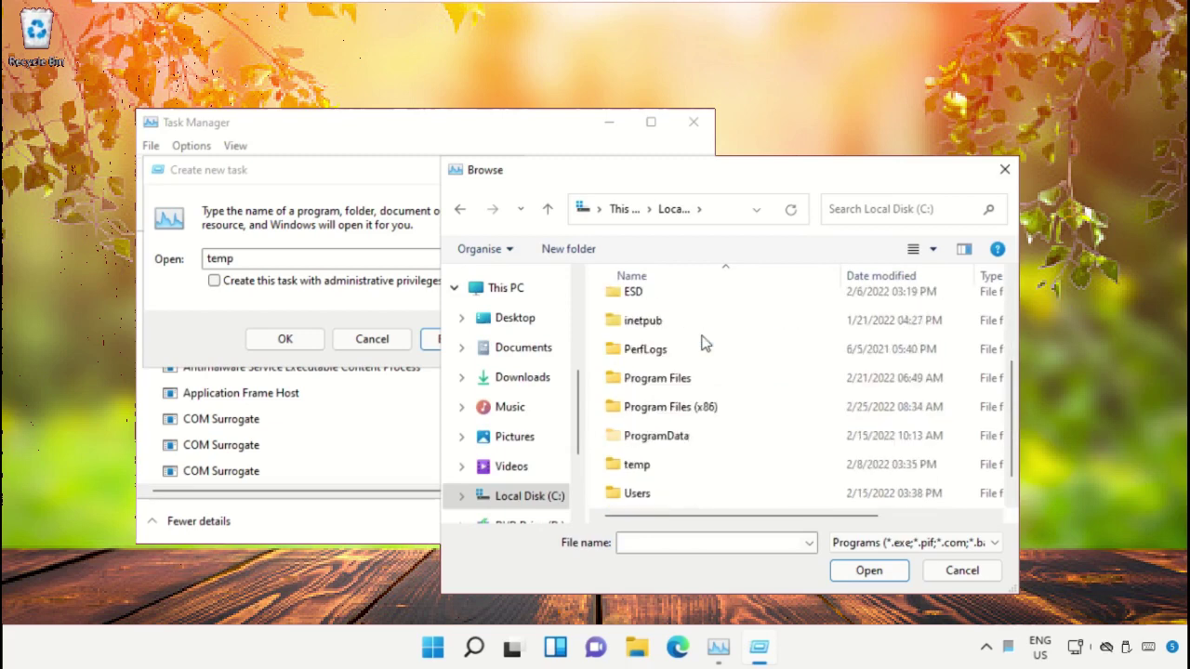
double_click(657, 499)
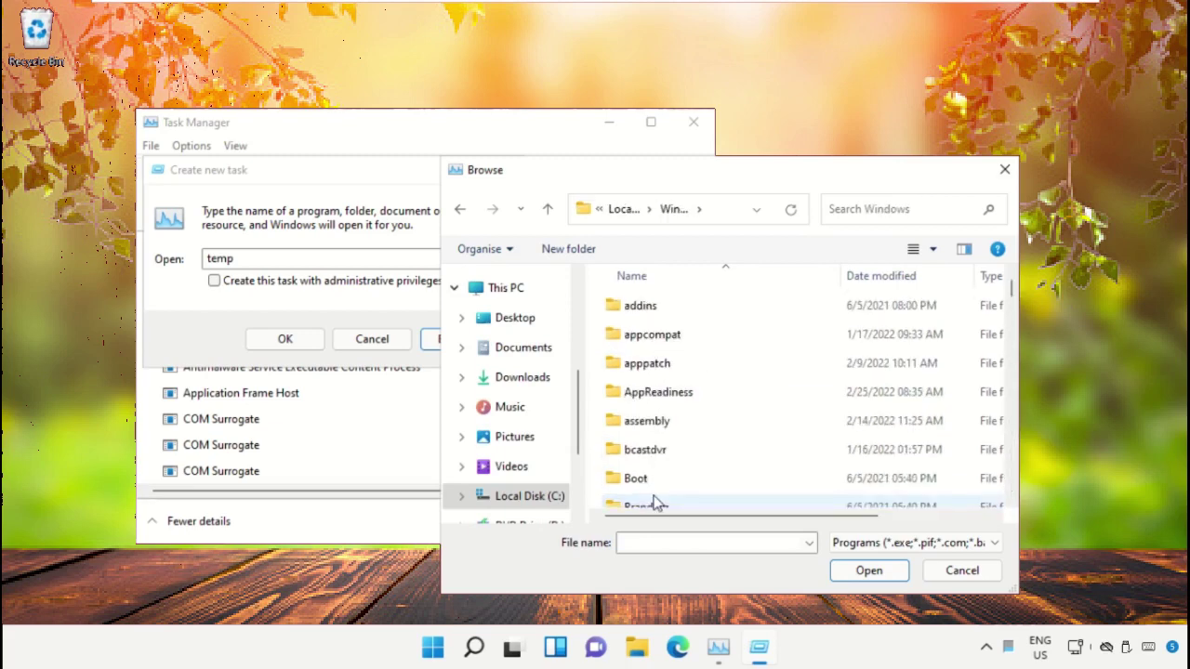
Open the System32 folder and enter cmd as the file to run.
left_click(690, 349)
scroll(692, 362, "down", 6)
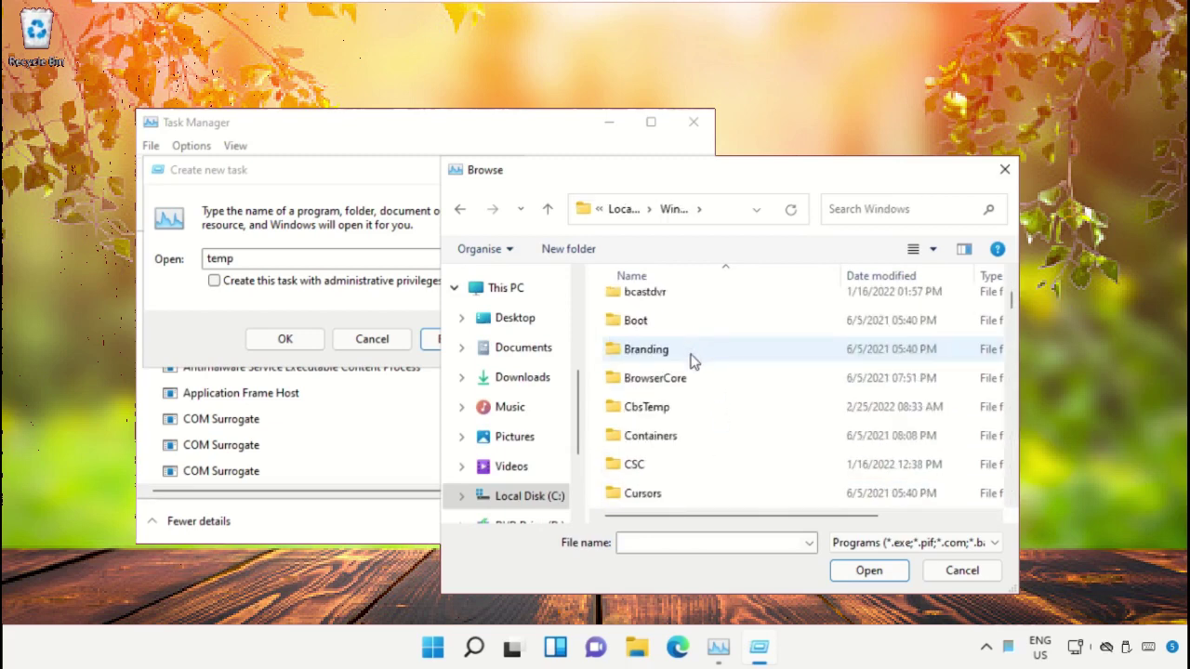
scroll(693, 418, "down", 12)
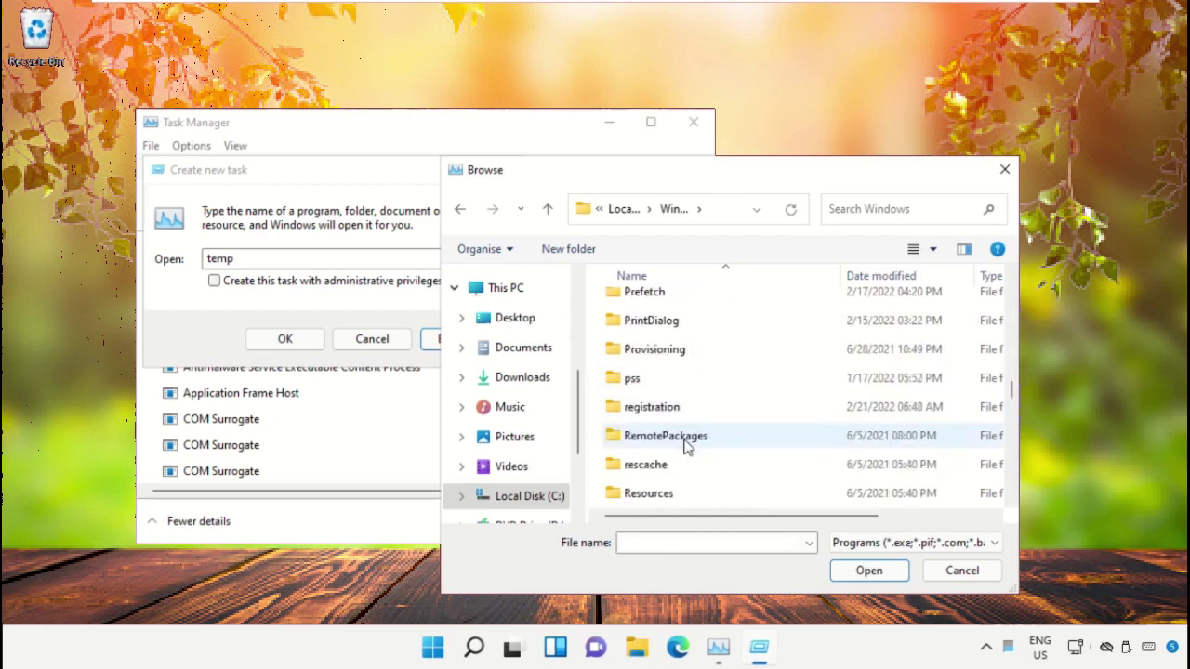
scroll(688, 444, "down", 3)
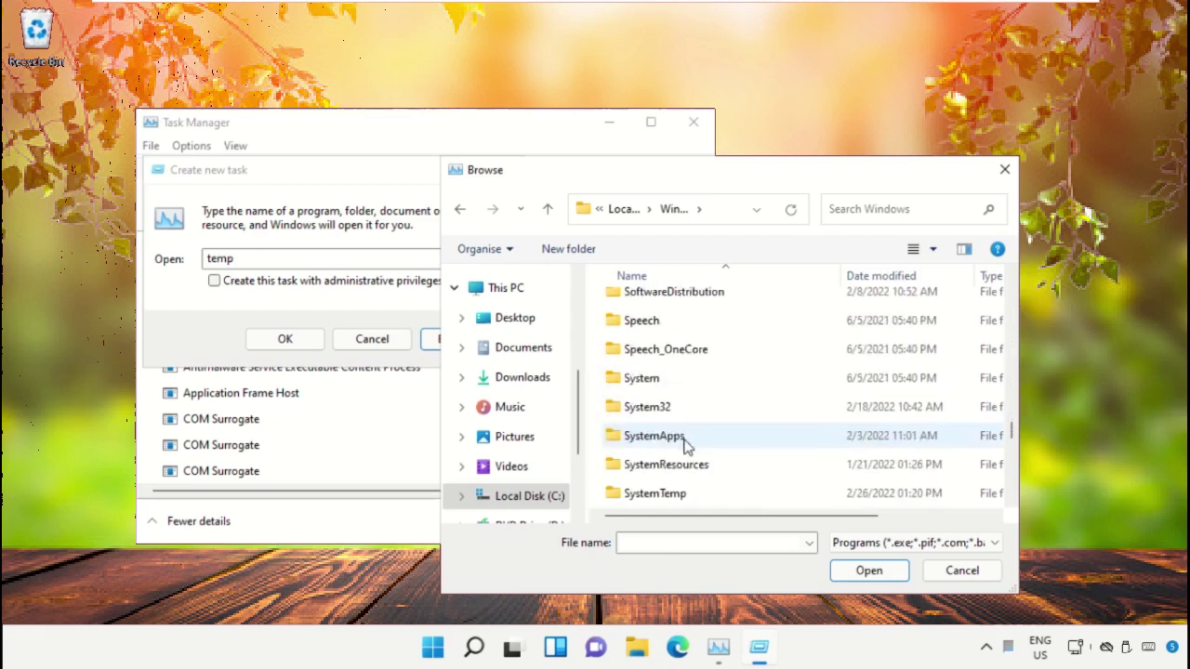
double_click(660, 406)
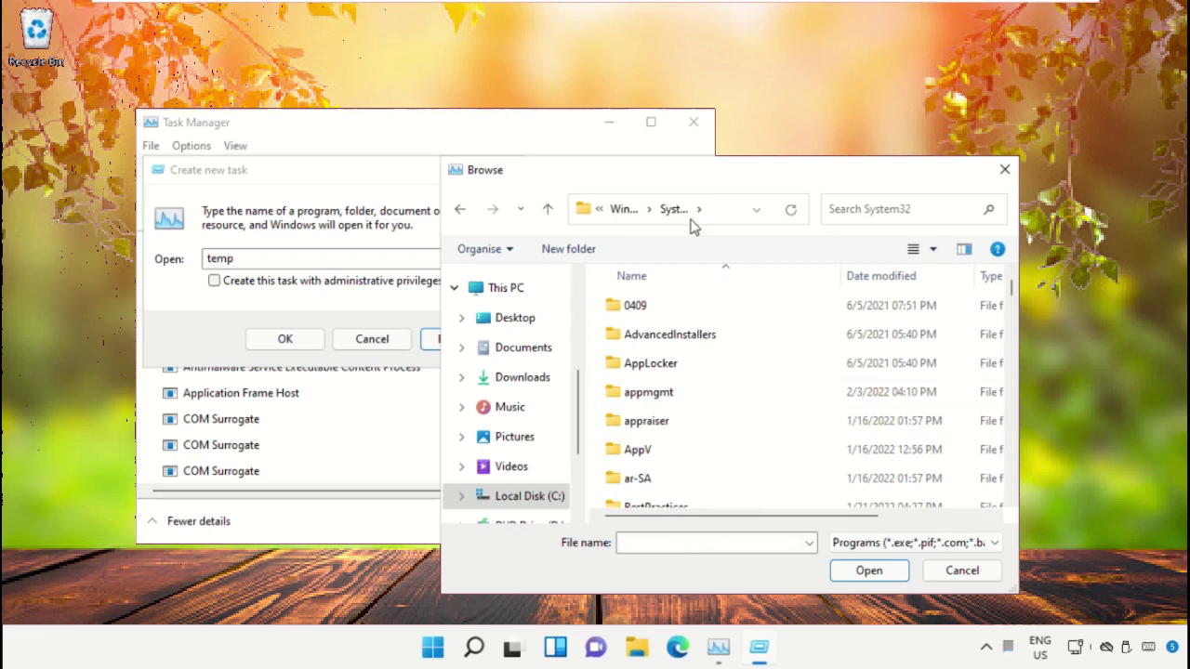
scroll(702, 415, "down", 8)
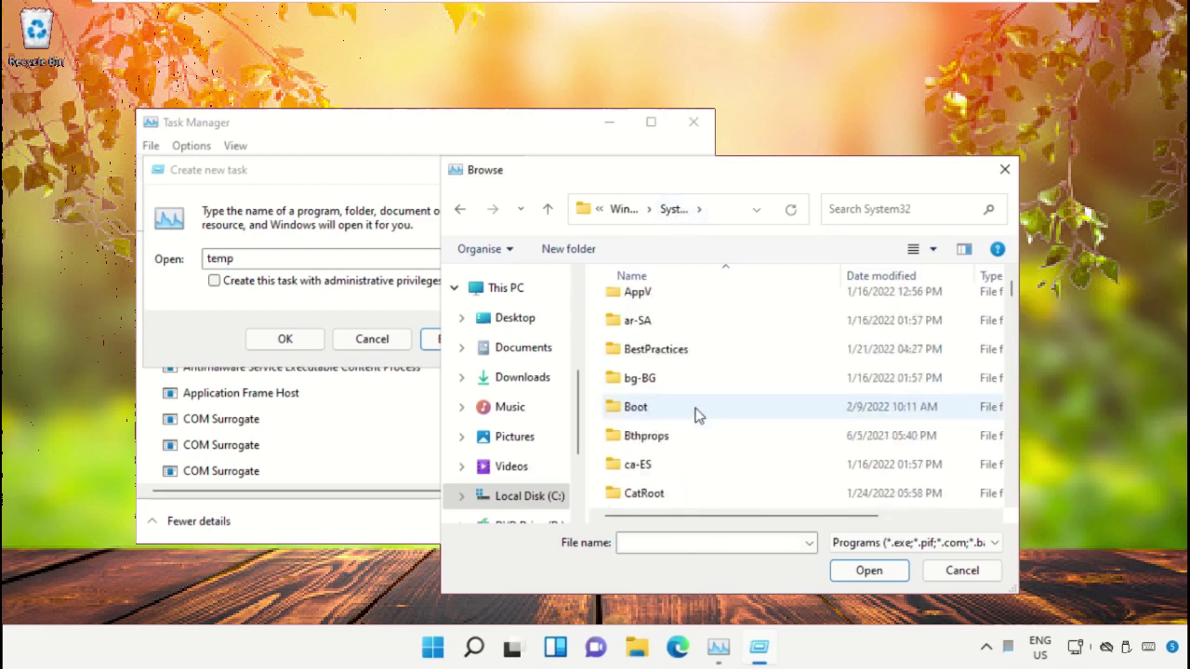
scroll(697, 416, "down", 9)
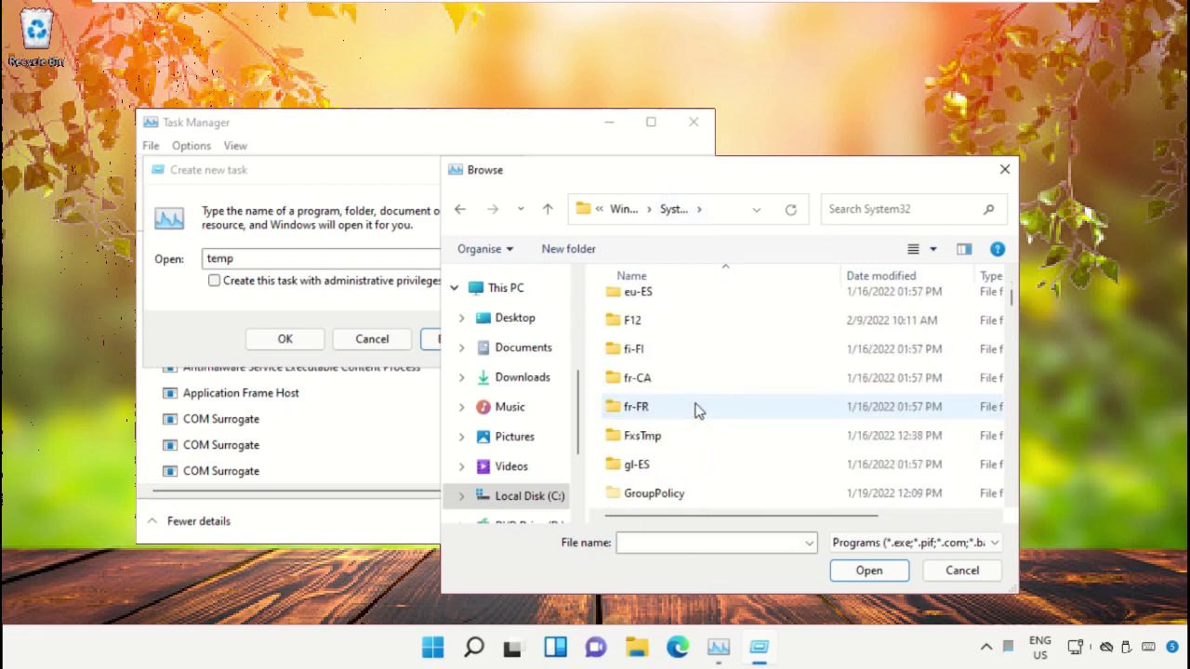
type("cmd.exe")
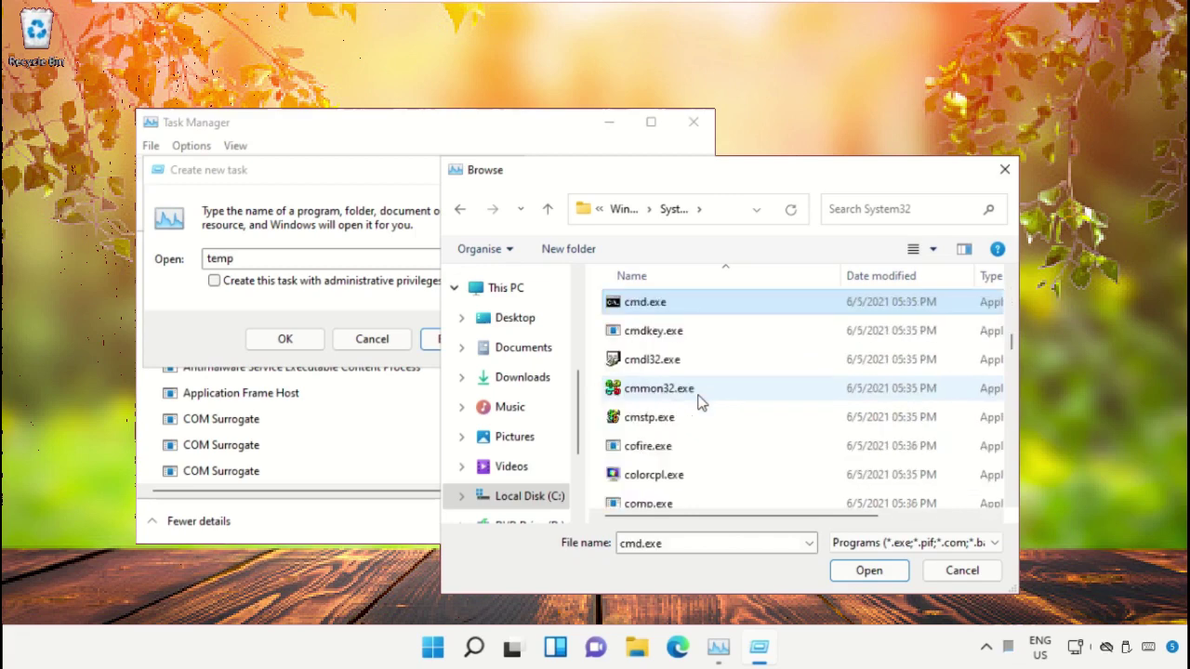
scroll(698, 391, "up", 1)
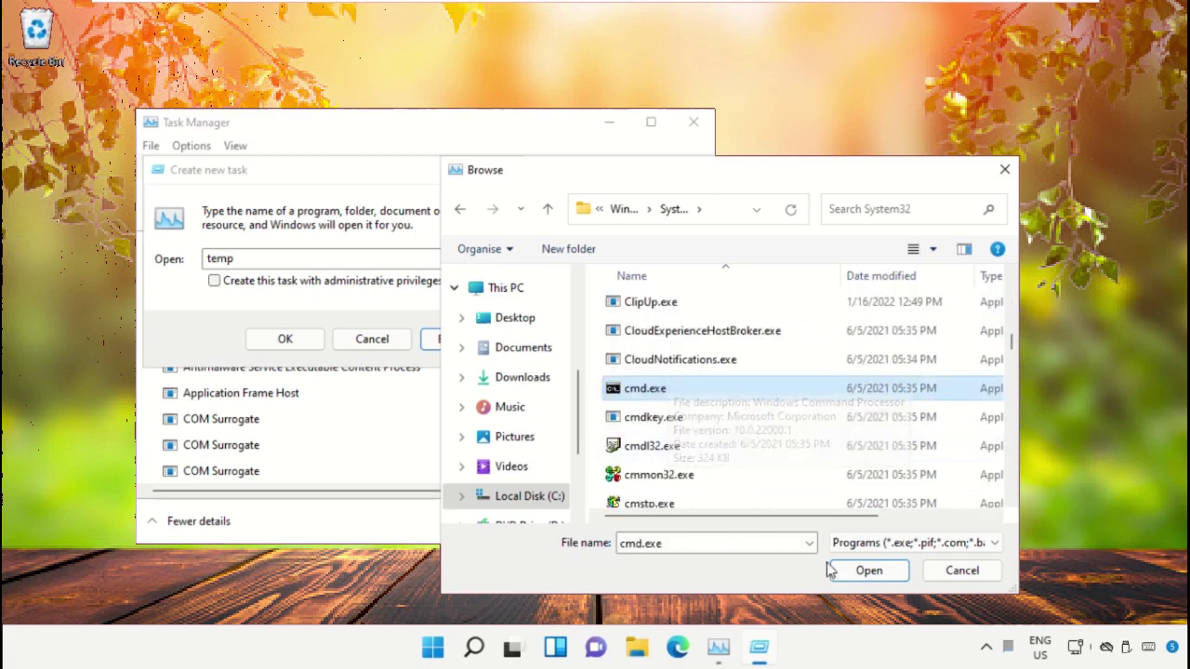
Run cmd.exe with administrative privileges, then minimize Task Manager and the new console.
left_click(856, 573)
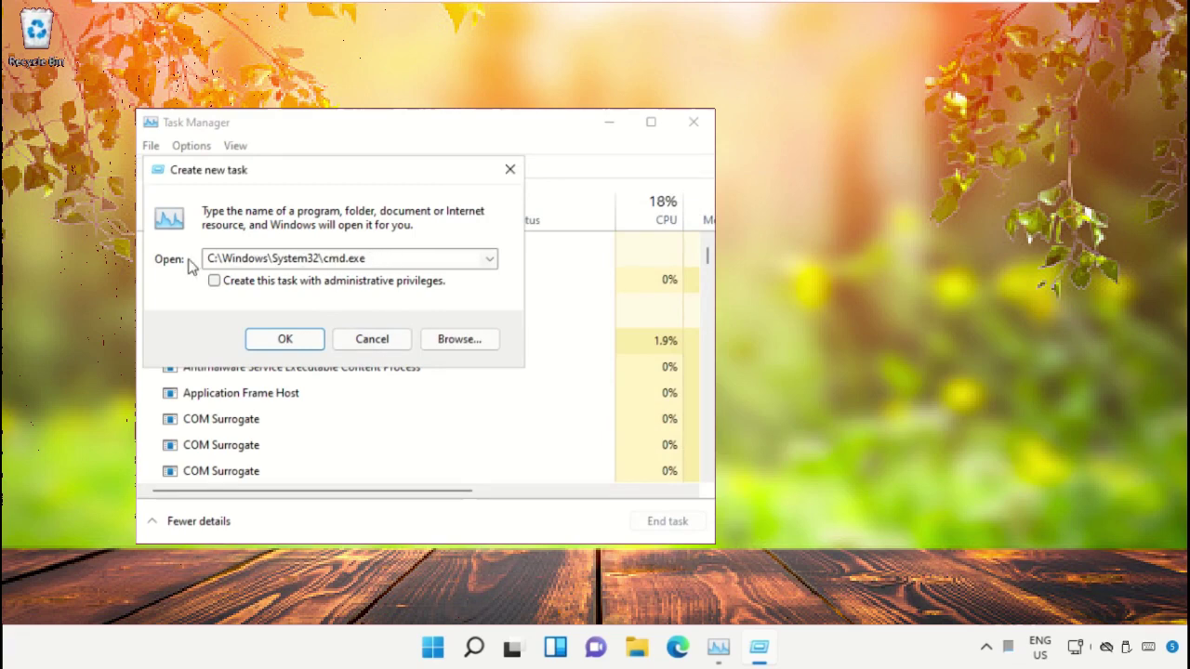
left_click(214, 281)
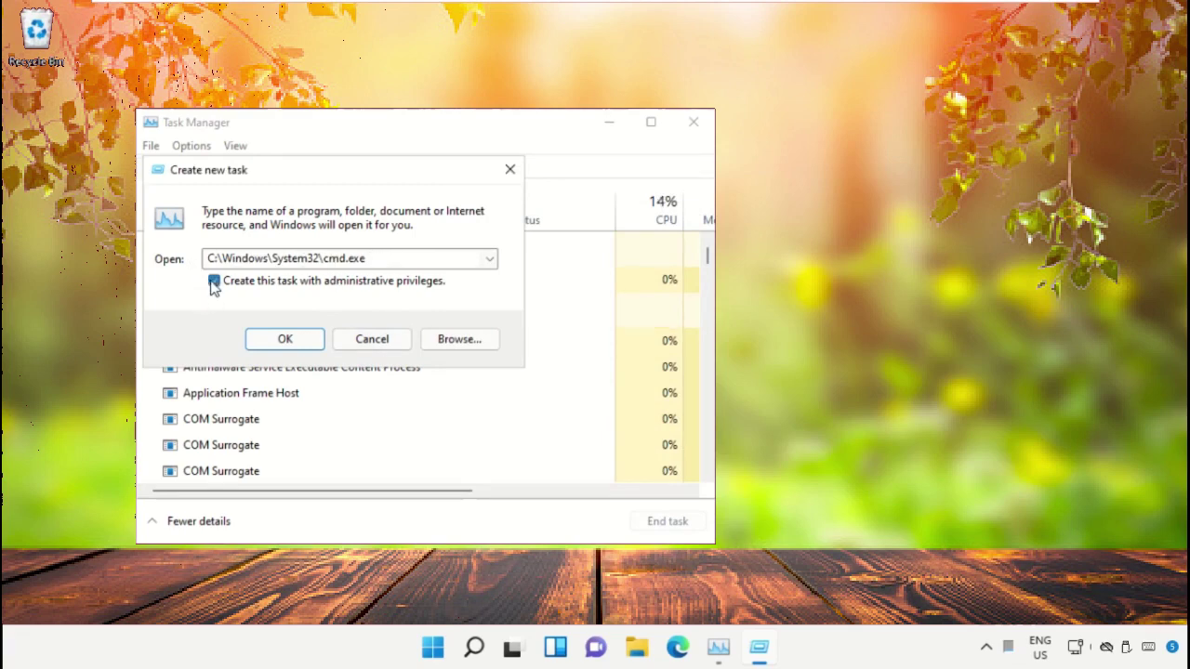
left_click(285, 341)
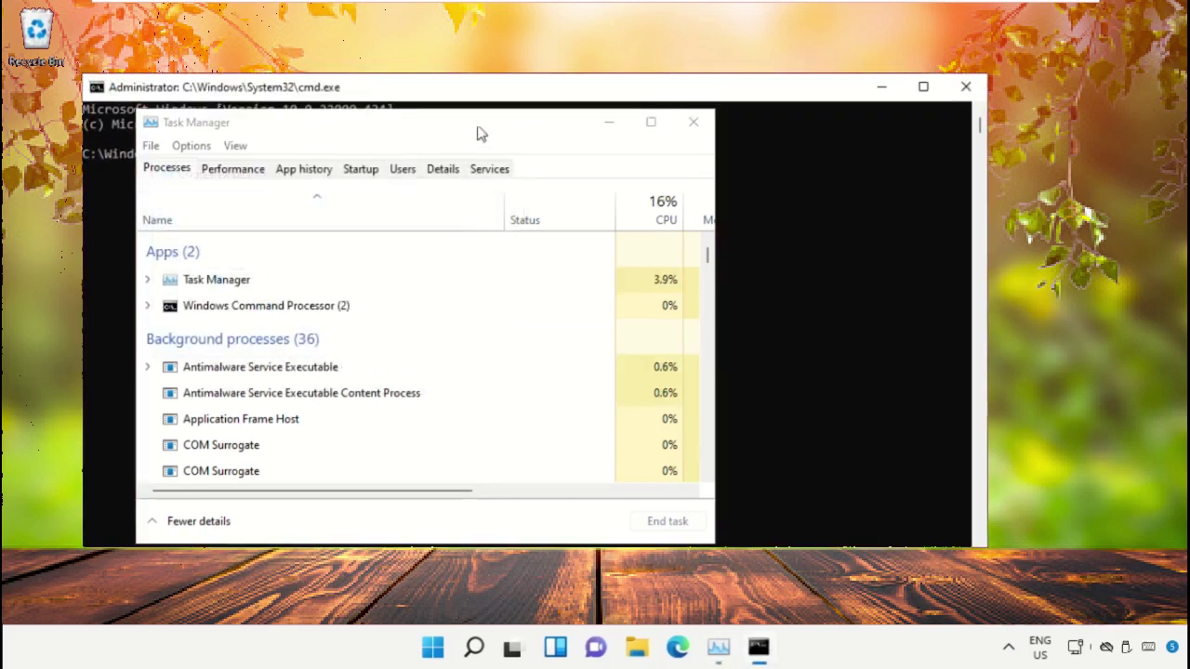
left_click(609, 127)
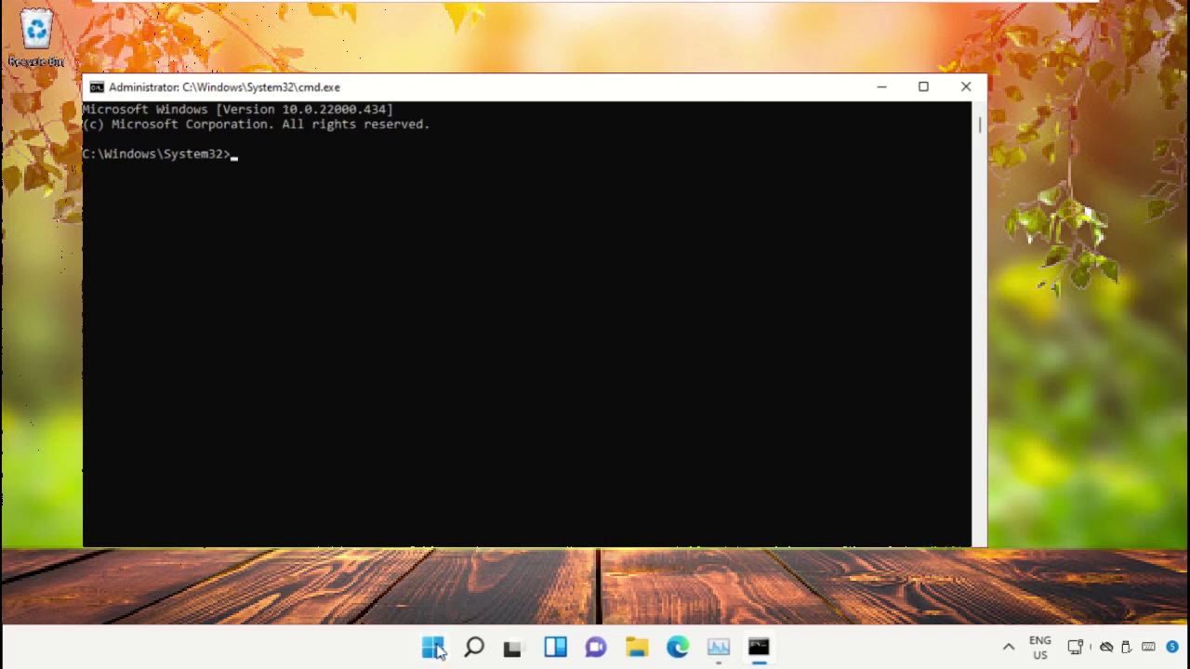
left_click(883, 90)
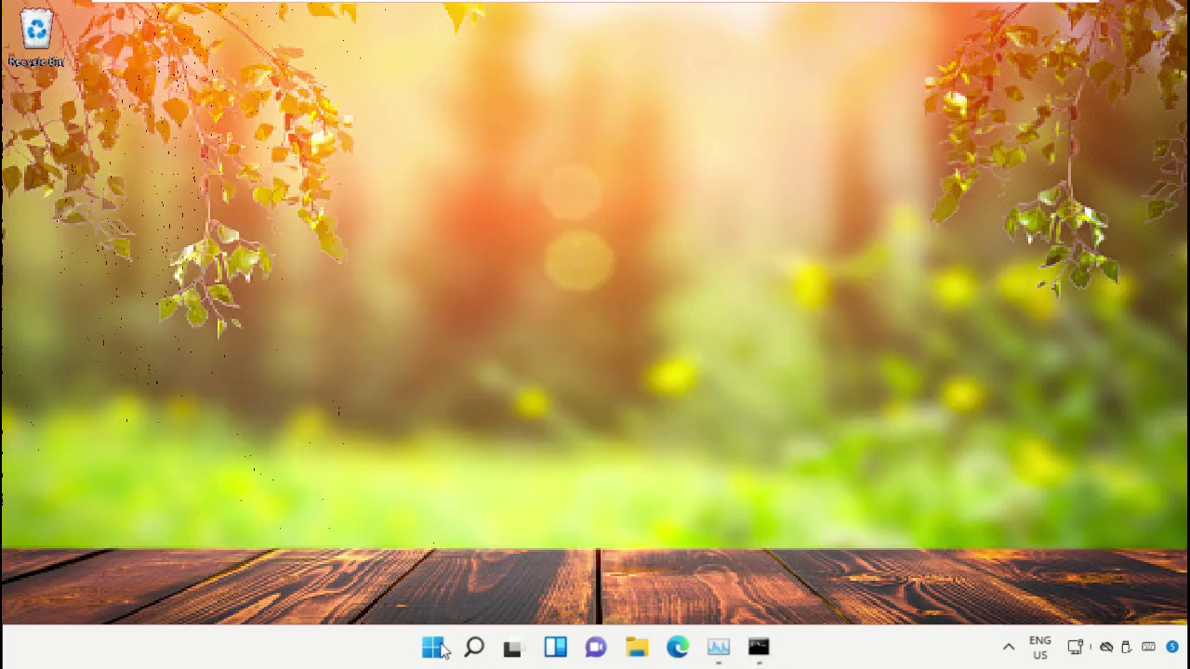
Launch Chrome, load google.com, and fill in the 'hows.tech windows commands' suggestion.
left_click(435, 648)
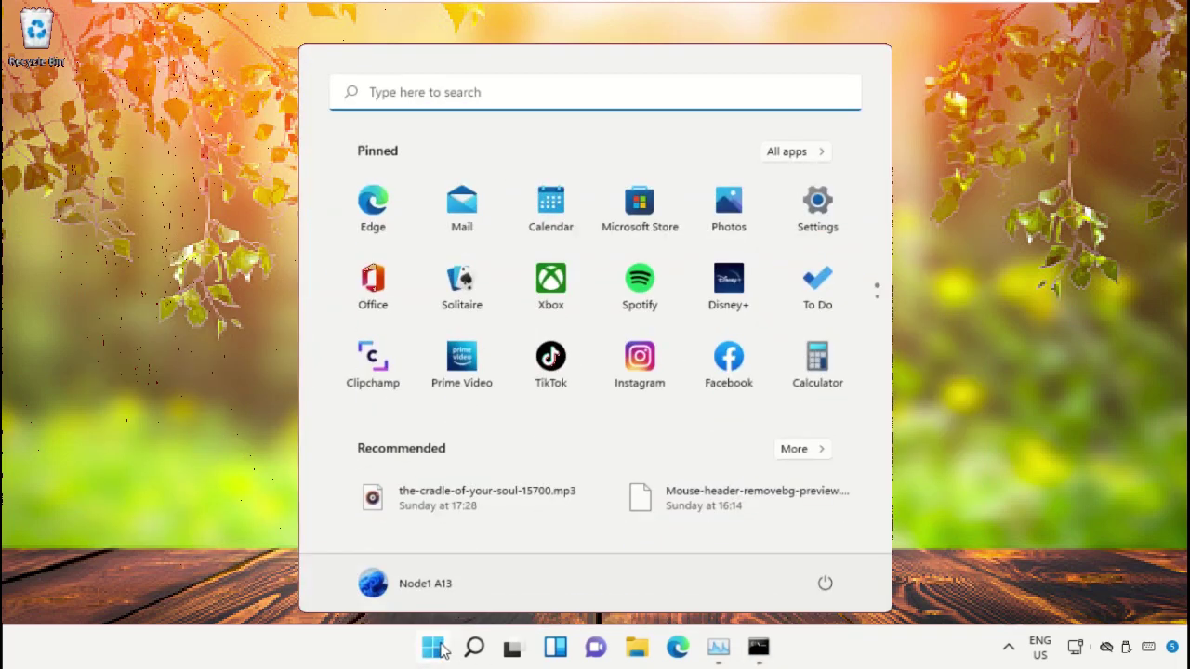
type("Chrome")
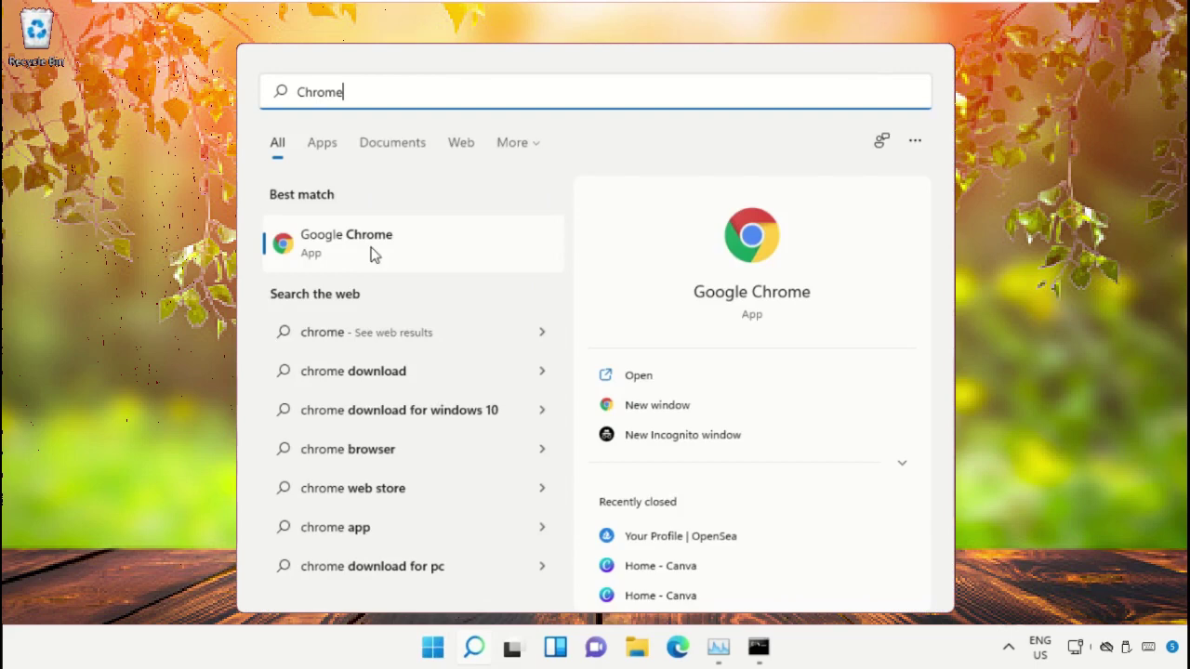
left_click(371, 247)
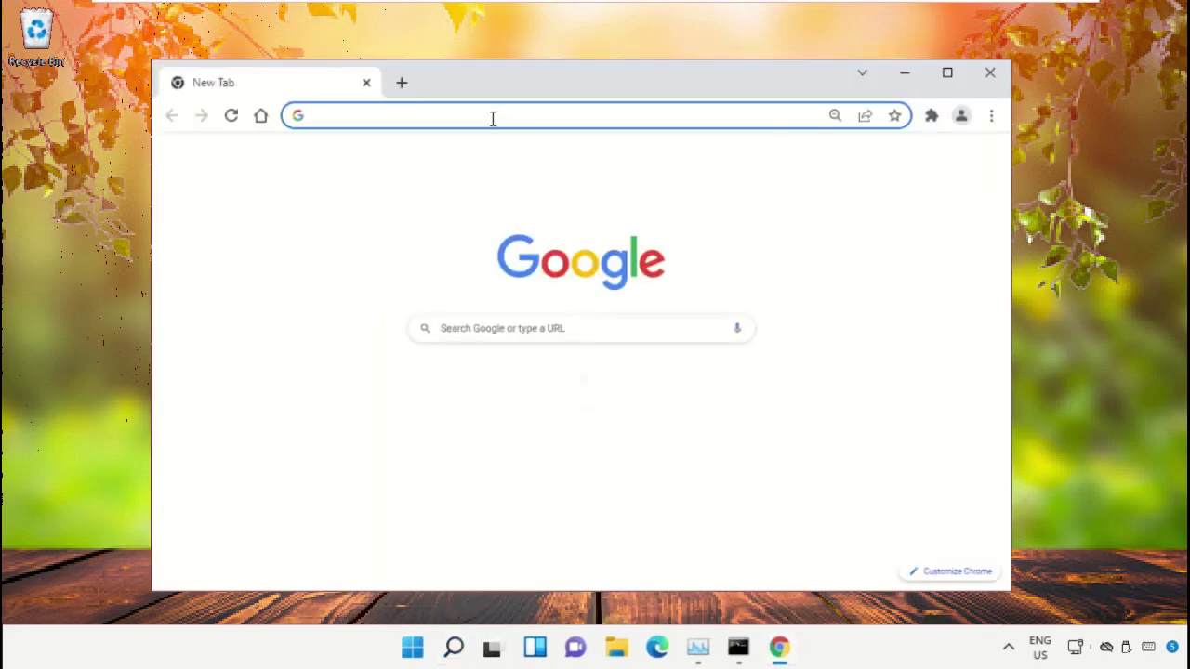
type("google.com")
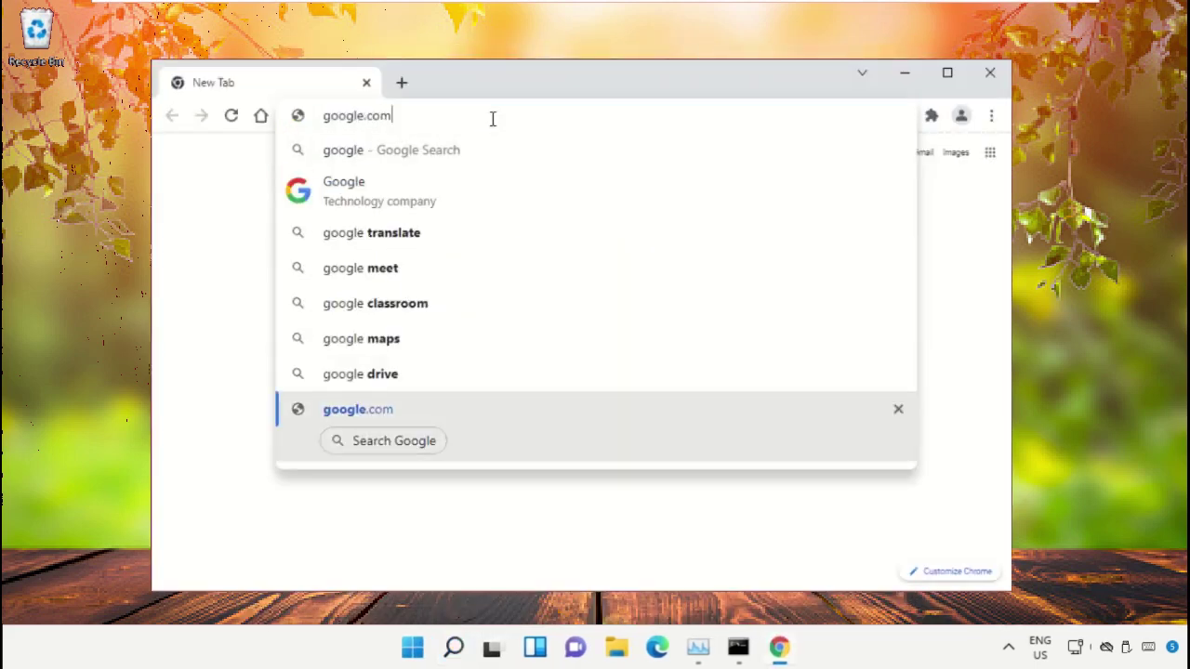
key("Return")
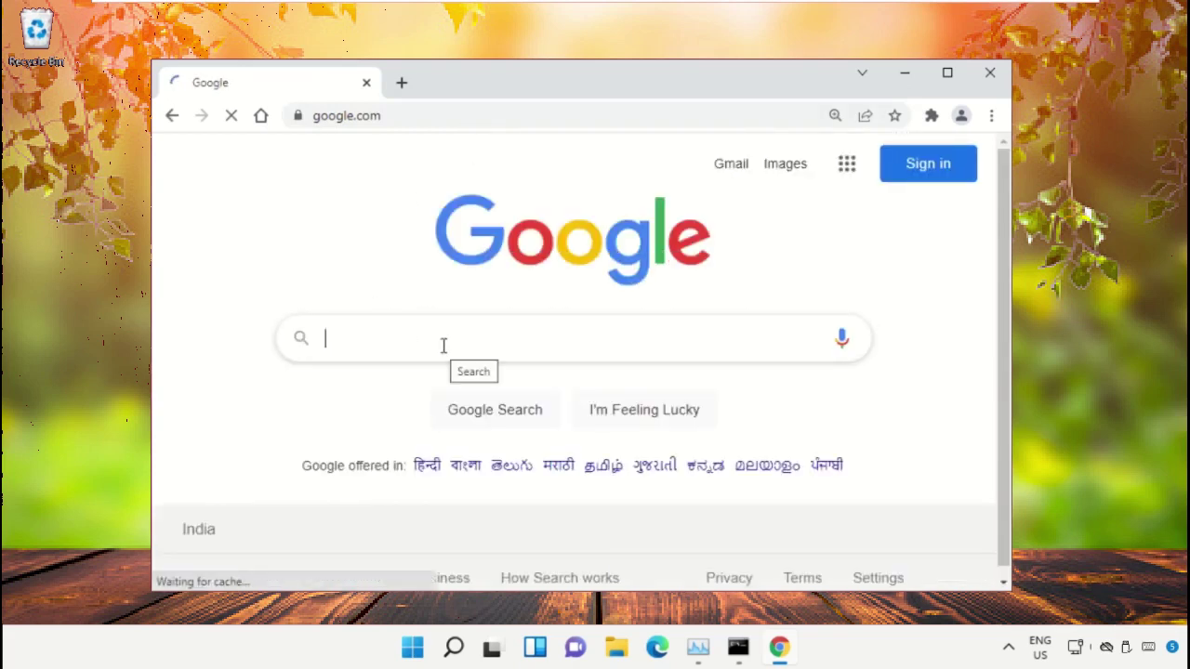
type("hows.tech")
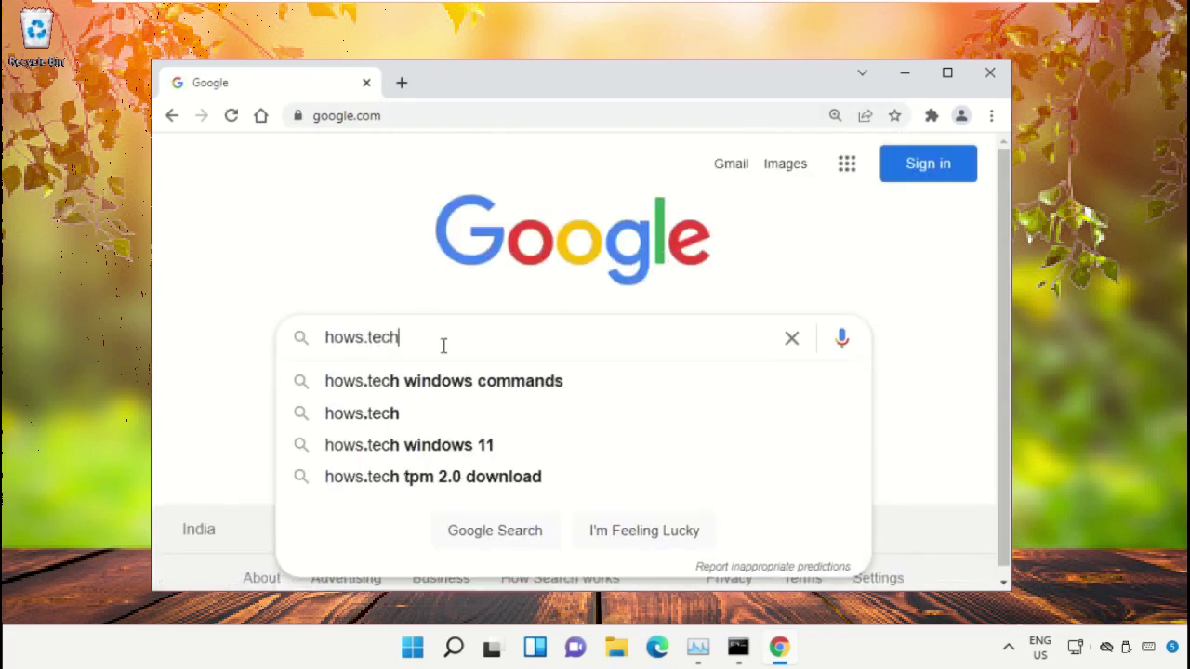
key("Down")
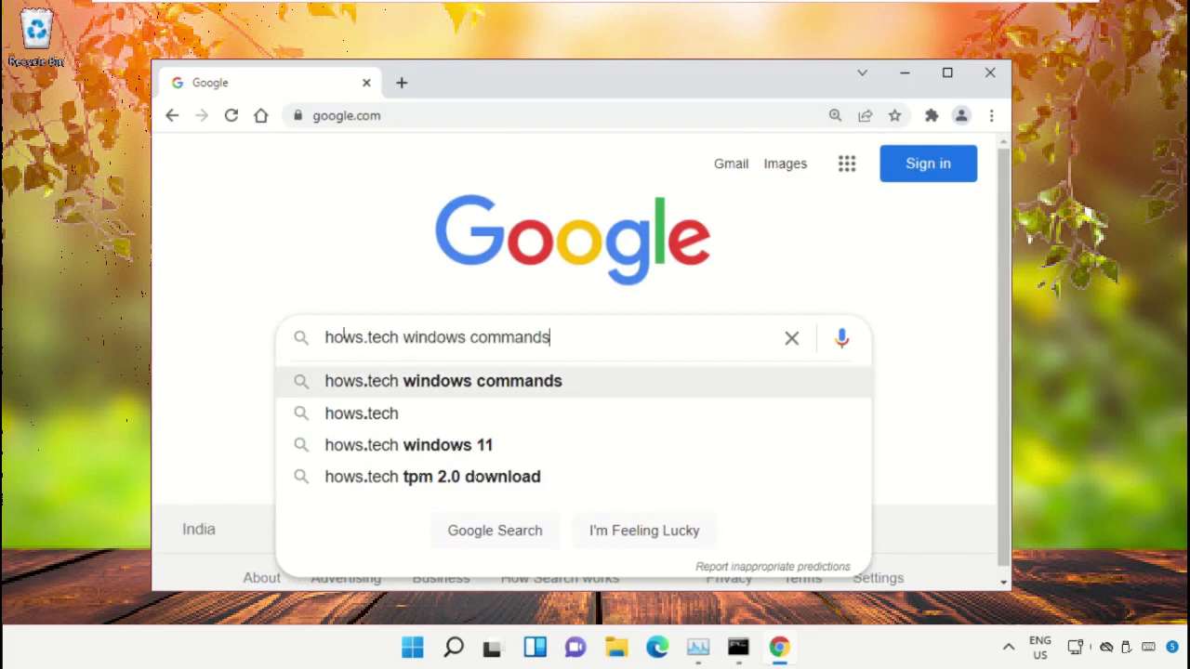
Search 'hows.tech windows commands' and open the Important Windows Commands - Hows.tech result.
left_click(608, 383)
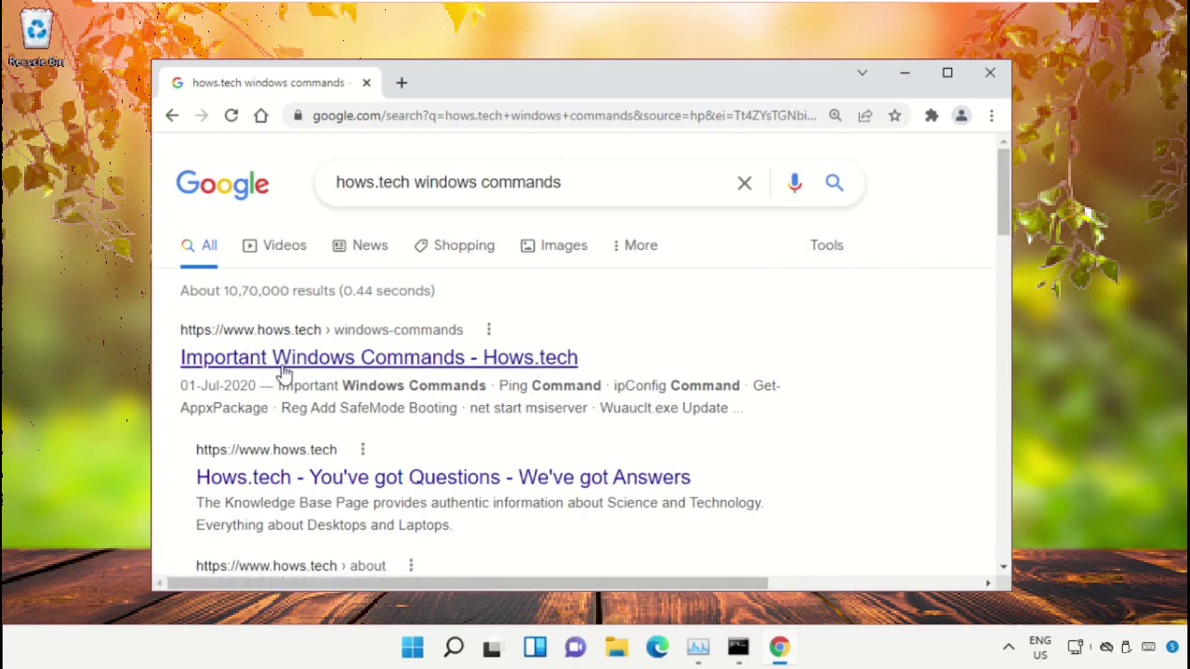
left_click(285, 364)
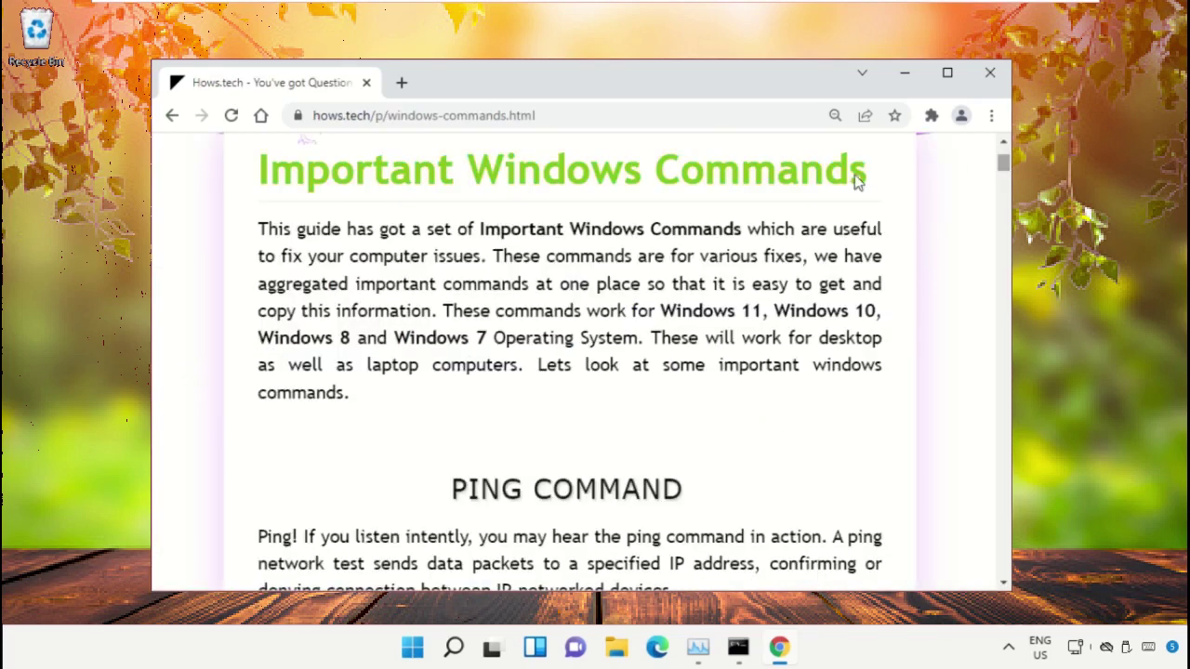
left_click_drag(883, 185, 247, 189)
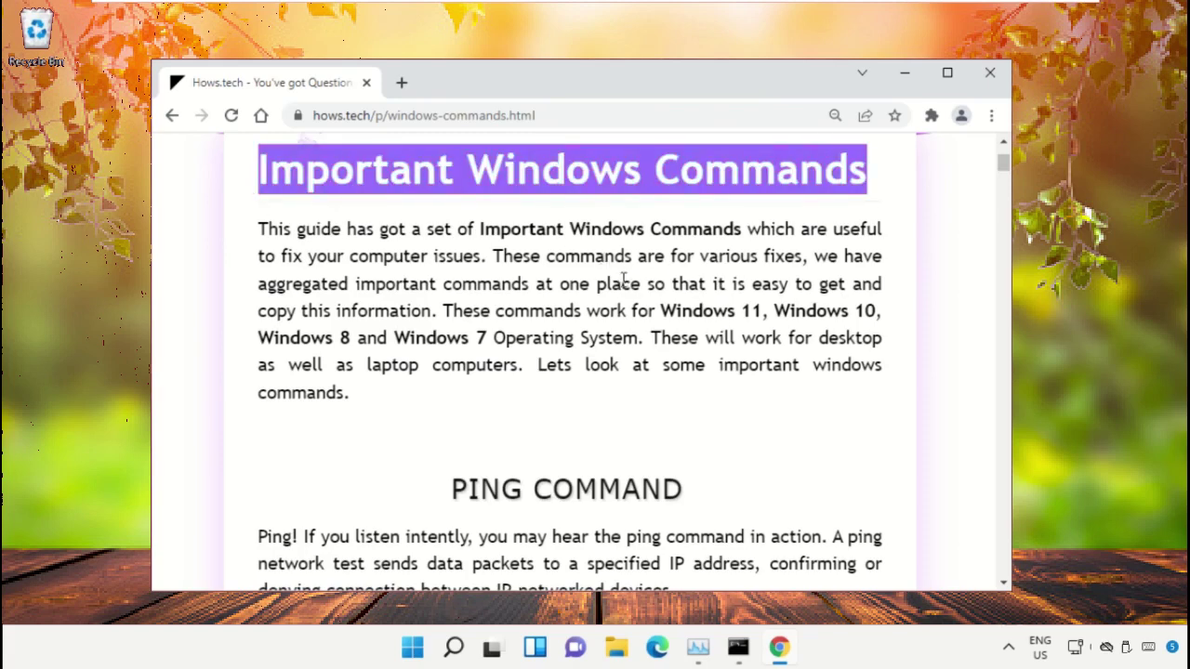
left_click(661, 275)
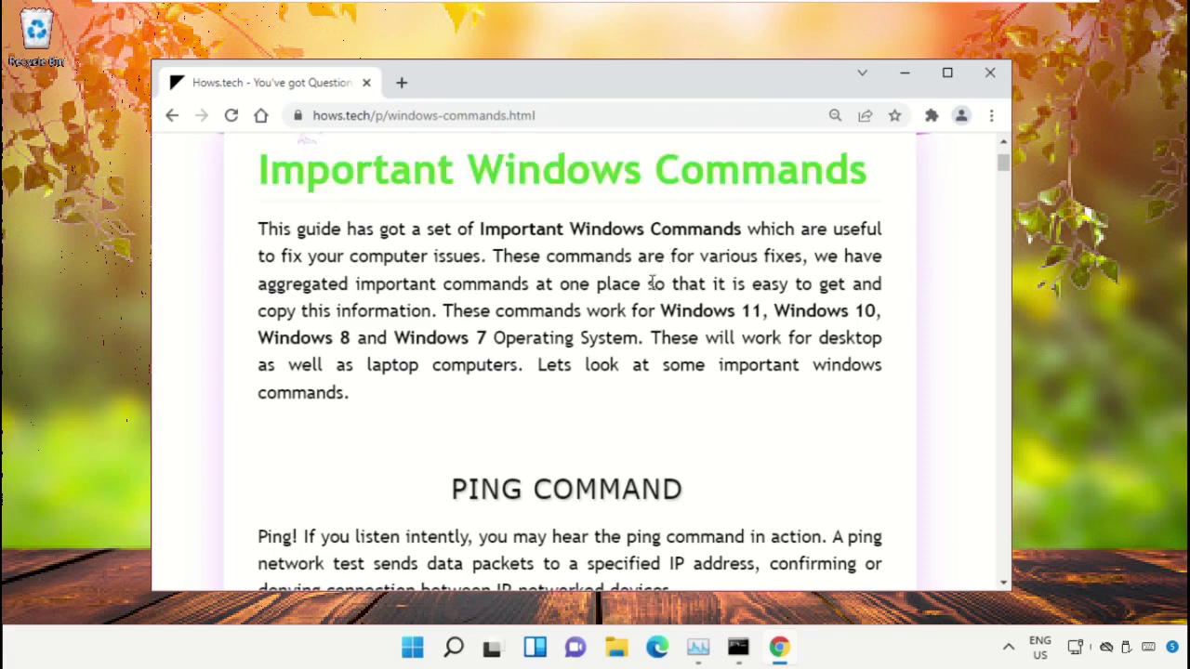
Scroll to Command 12 and copy its sfc /scanfile line.
scroll(653, 283, "down", 9)
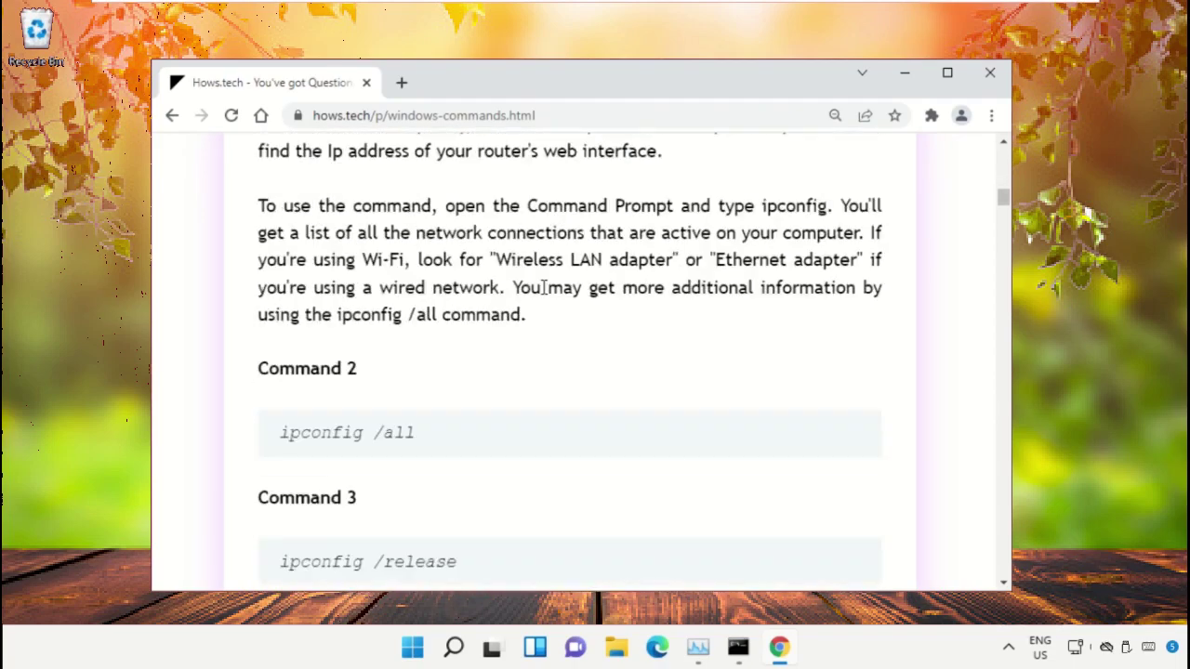
scroll(550, 288, "down", 15)
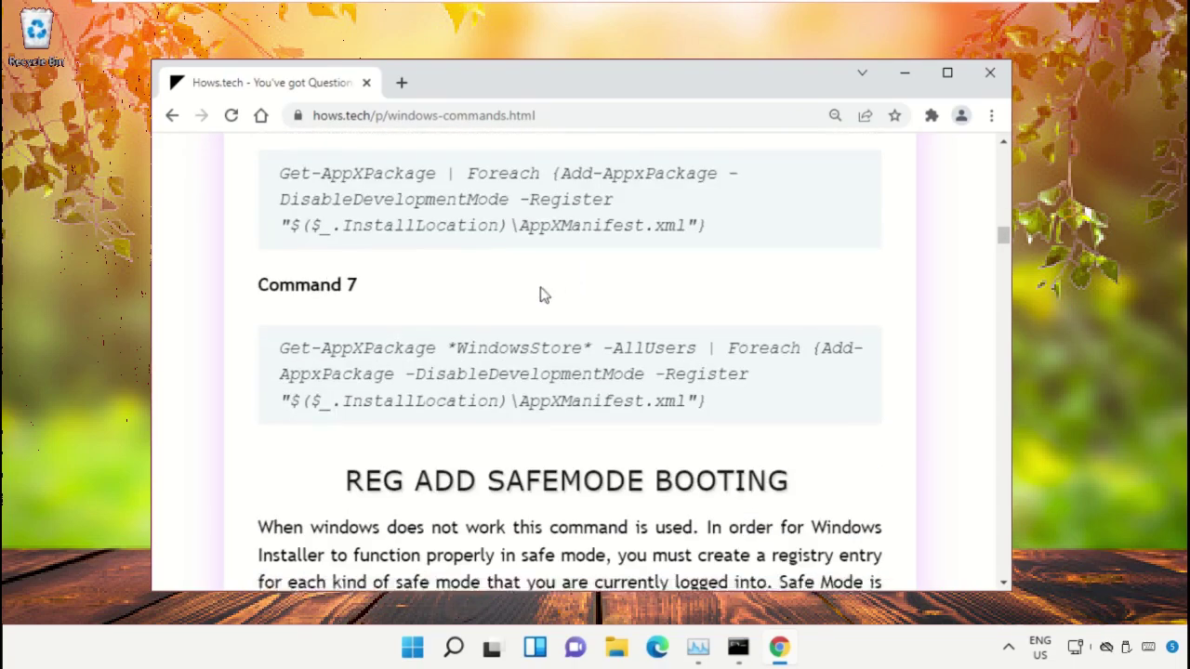
scroll(509, 312, "down", 10)
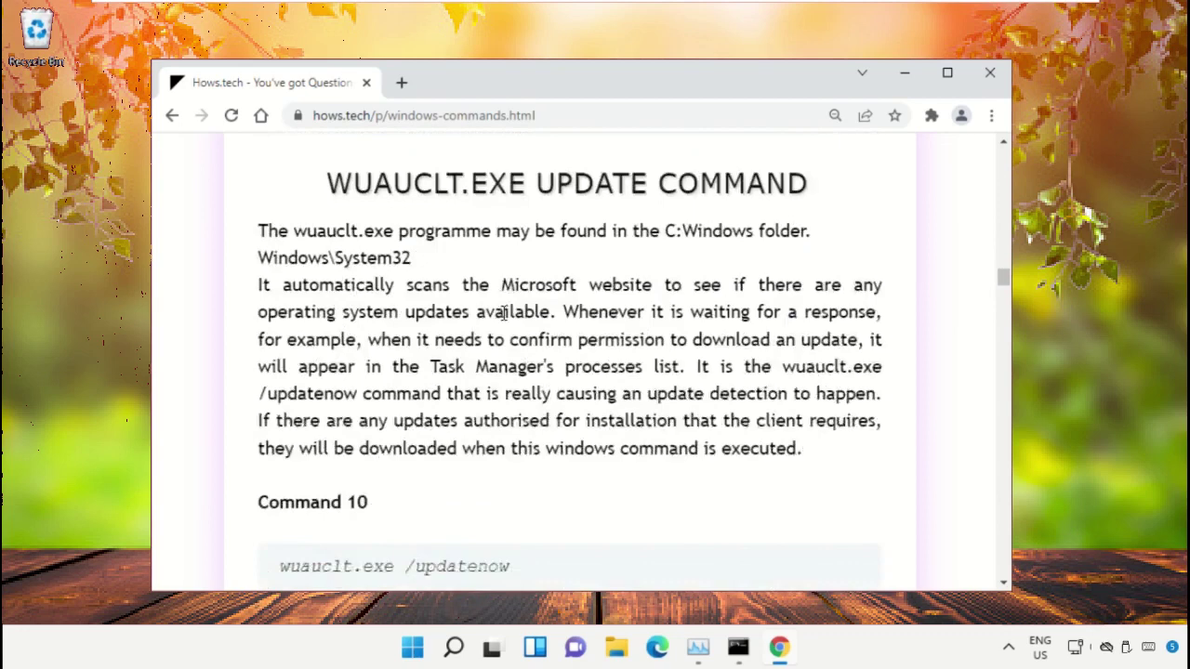
scroll(502, 317, "down", 4)
scroll(390, 329, "down", 1)
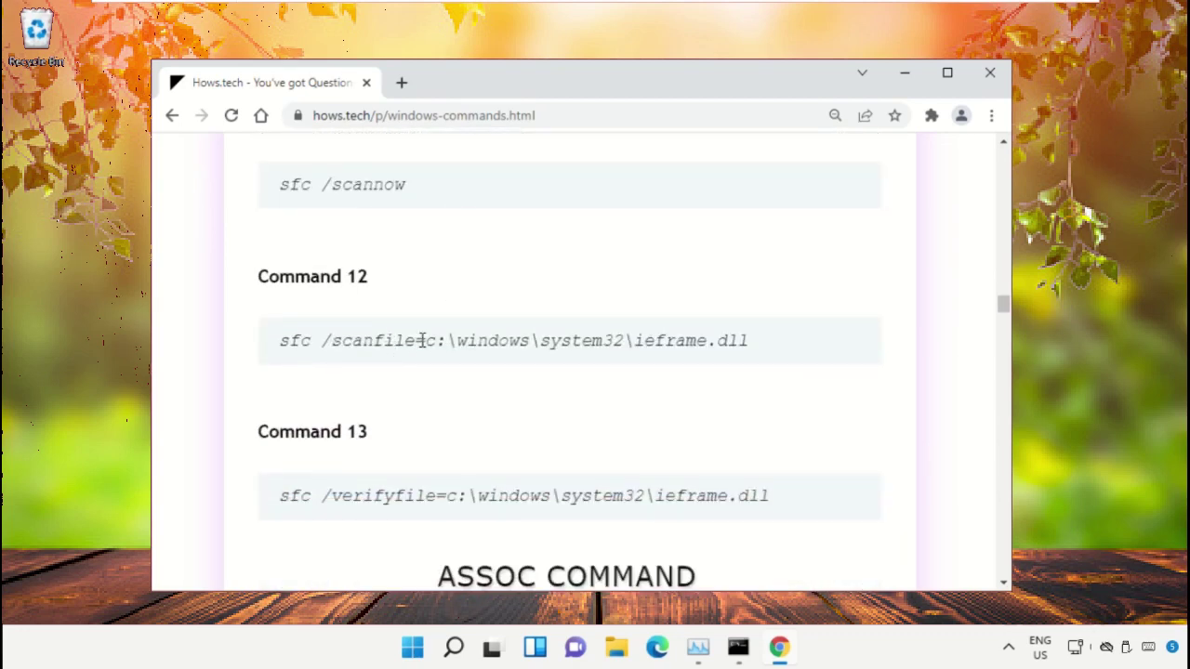
triple_click(423, 341)
left_click(605, 361)
triple_click(473, 341)
right_click(473, 341)
left_click(516, 360)
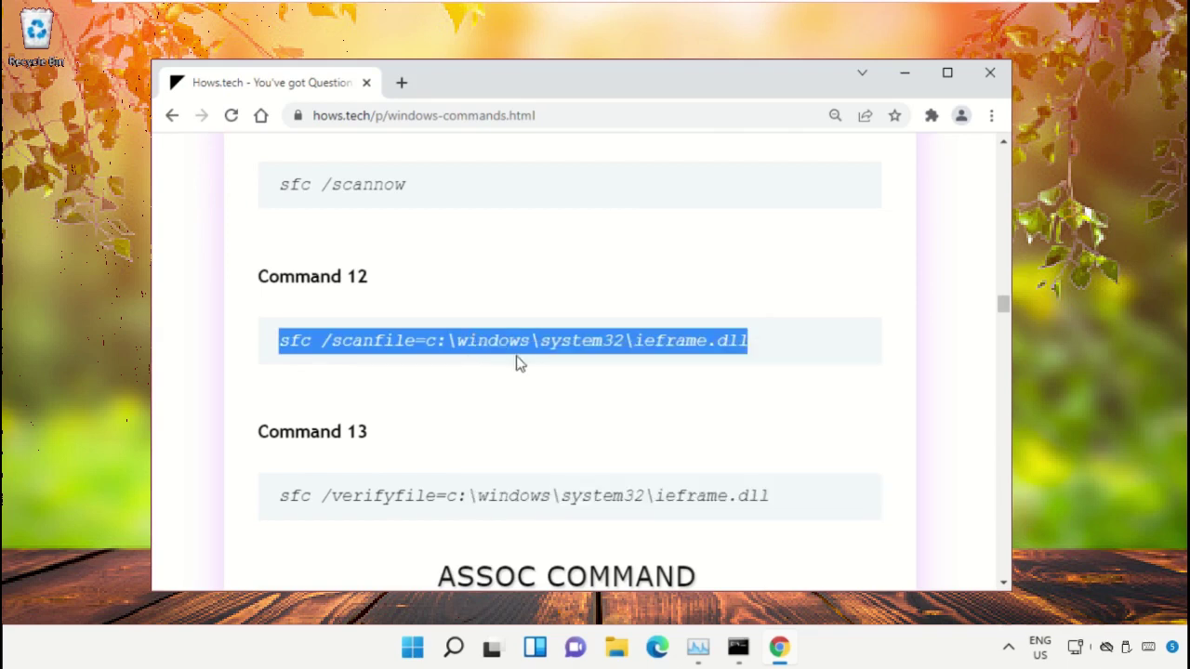
Run the copied sfc /scanfile command on ieframe.dll in the administrator console.
left_click(738, 648)
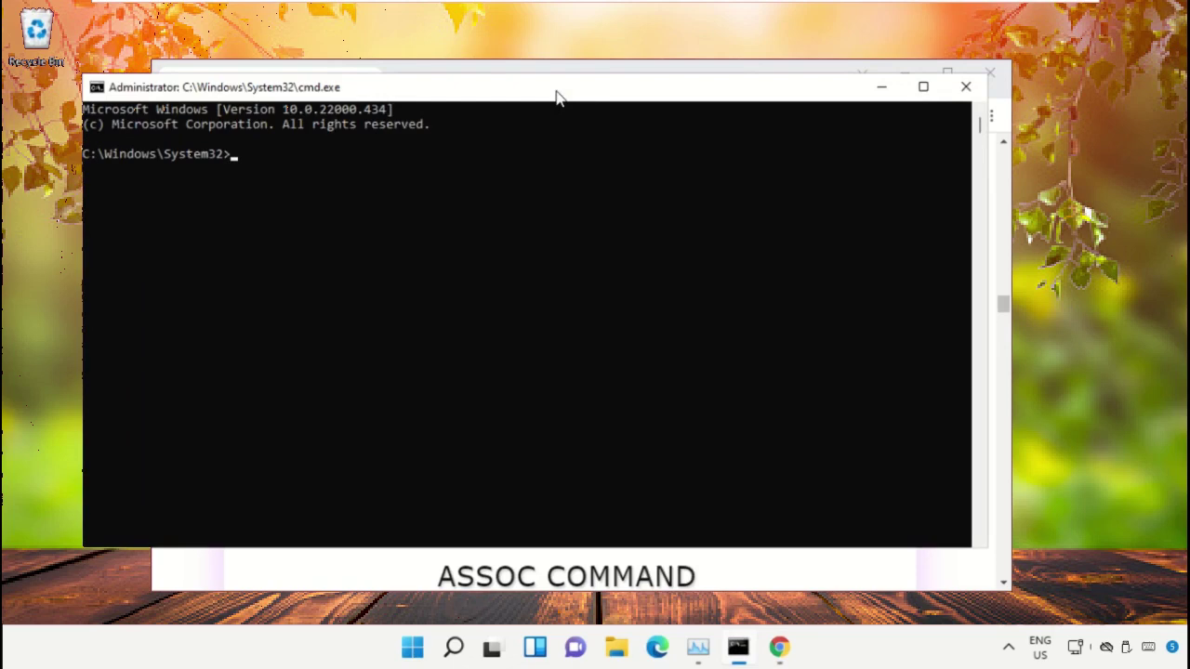
left_click_drag(556, 98, 609, 118)
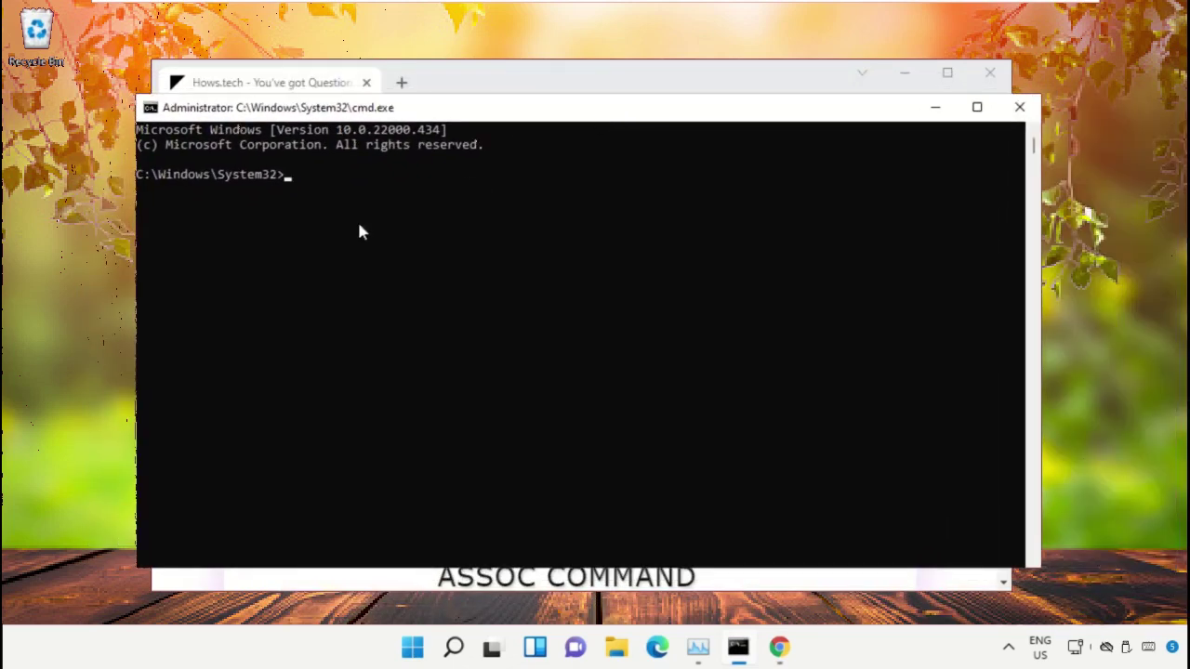
key("ctrl+v")
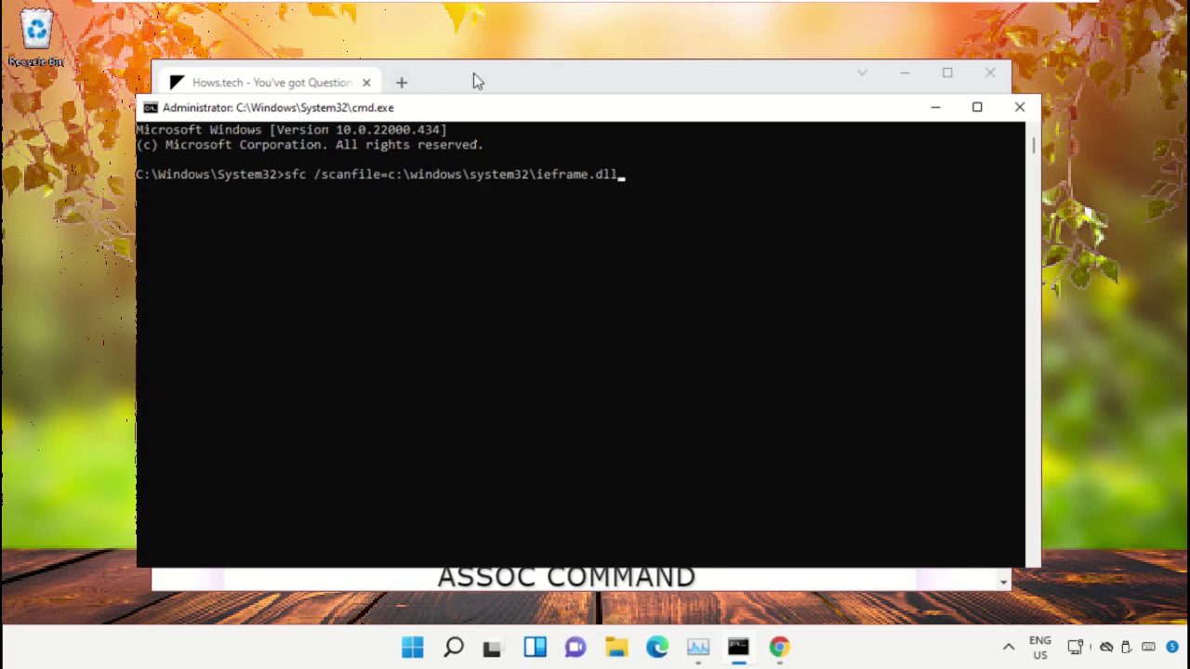
key("Return")
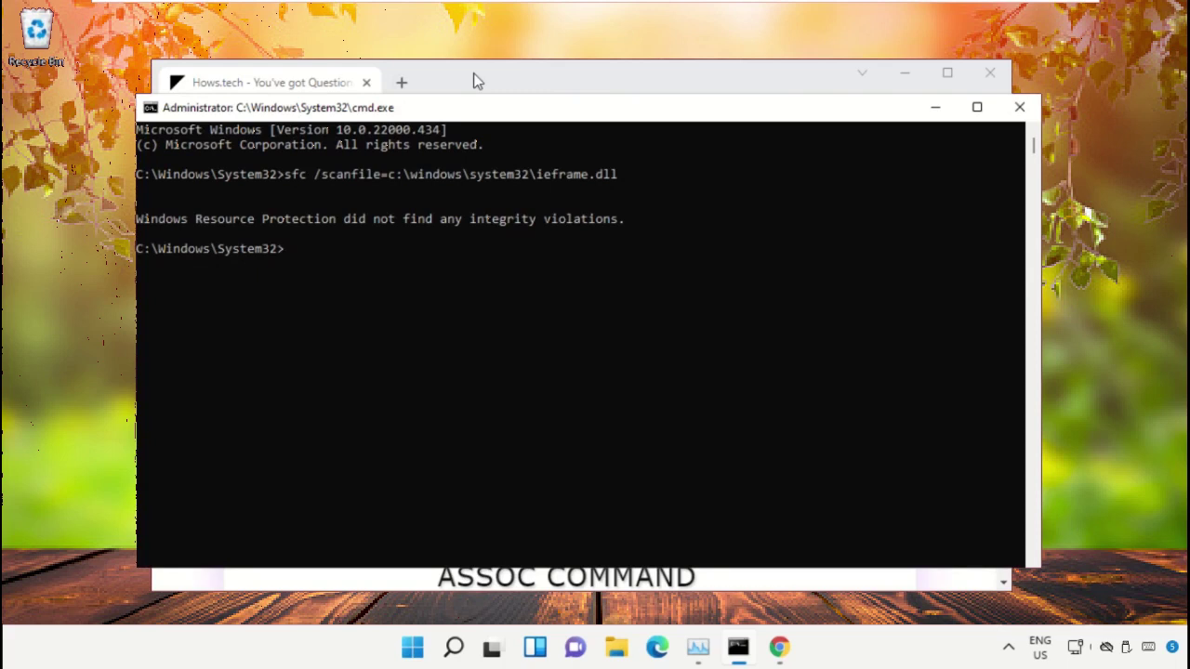
Copy the Command 13 sfc /verifyfile line from the hows.tech page.
left_click(475, 79)
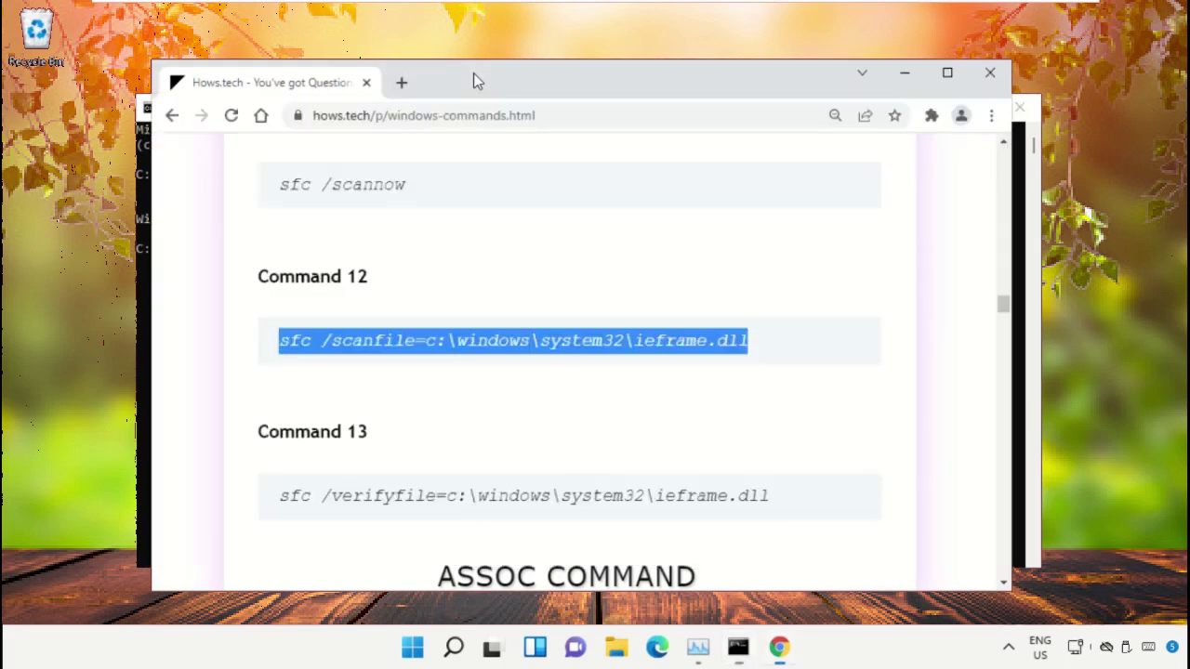
scroll(438, 247, "down", 1)
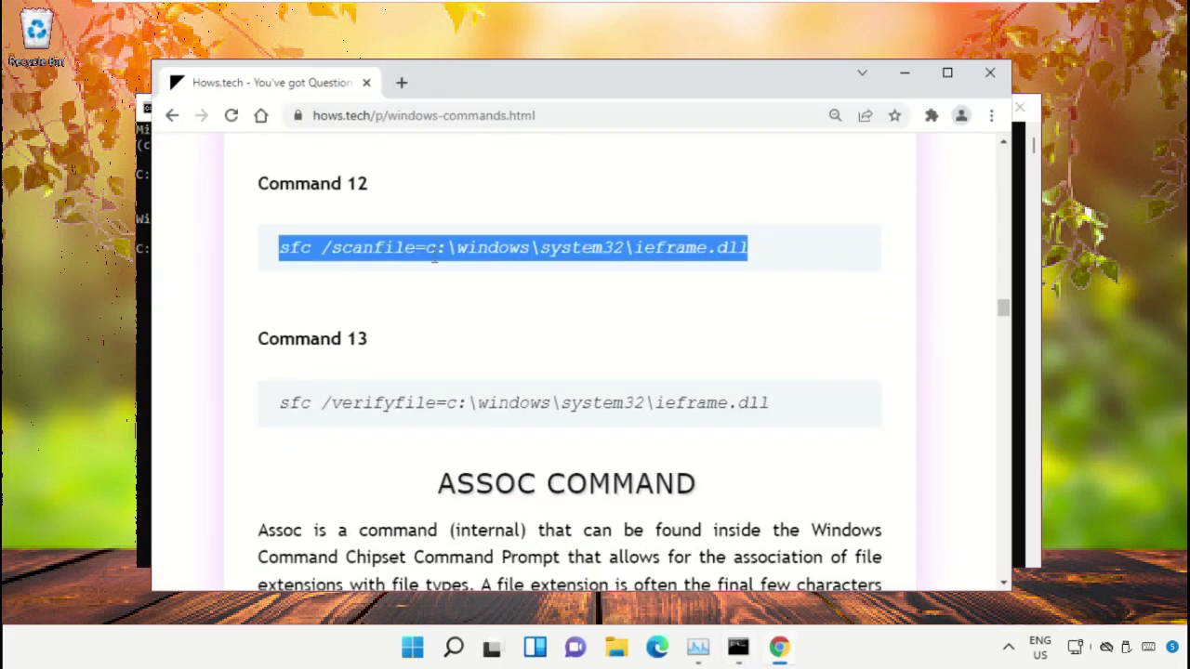
triple_click(387, 407)
right_click(385, 410)
left_click(469, 429)
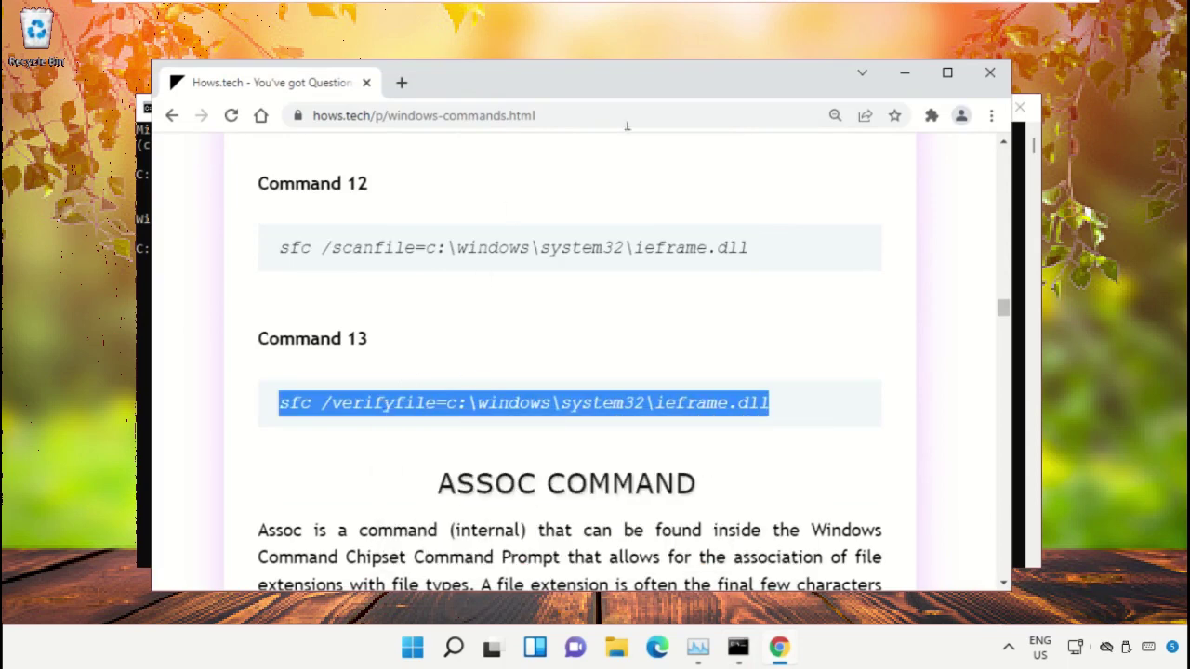
Run the copied sfc /verifyfile command on ieframe.dll, then close the administrator console.
left_click(737, 656)
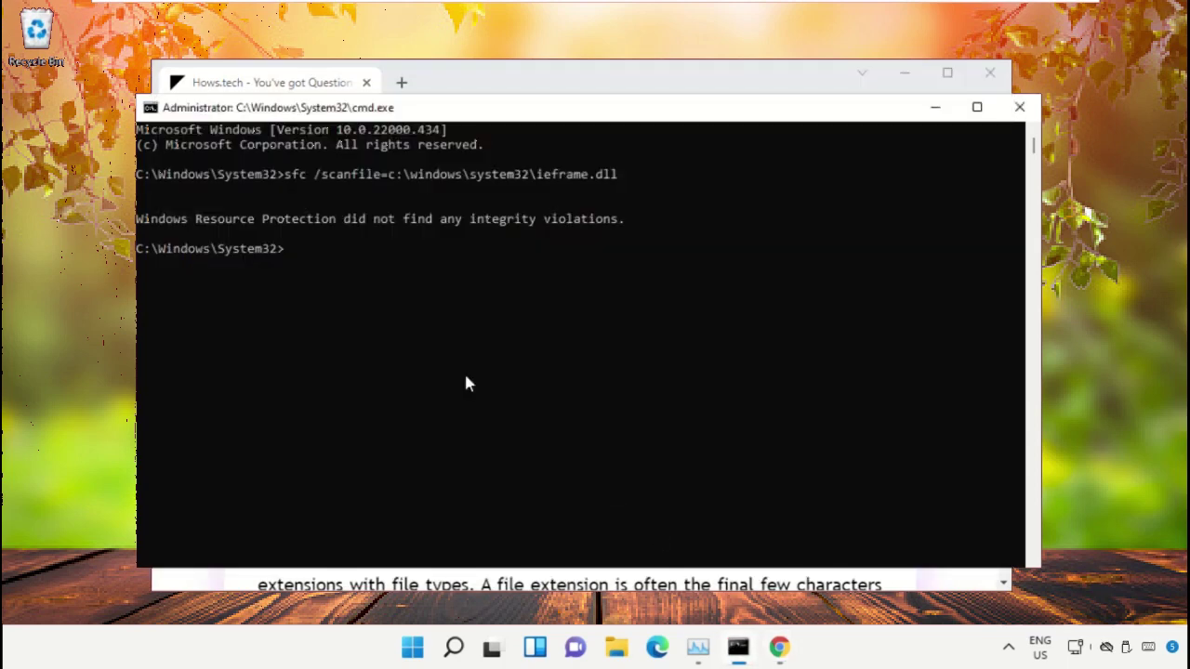
key("ctrl+v")
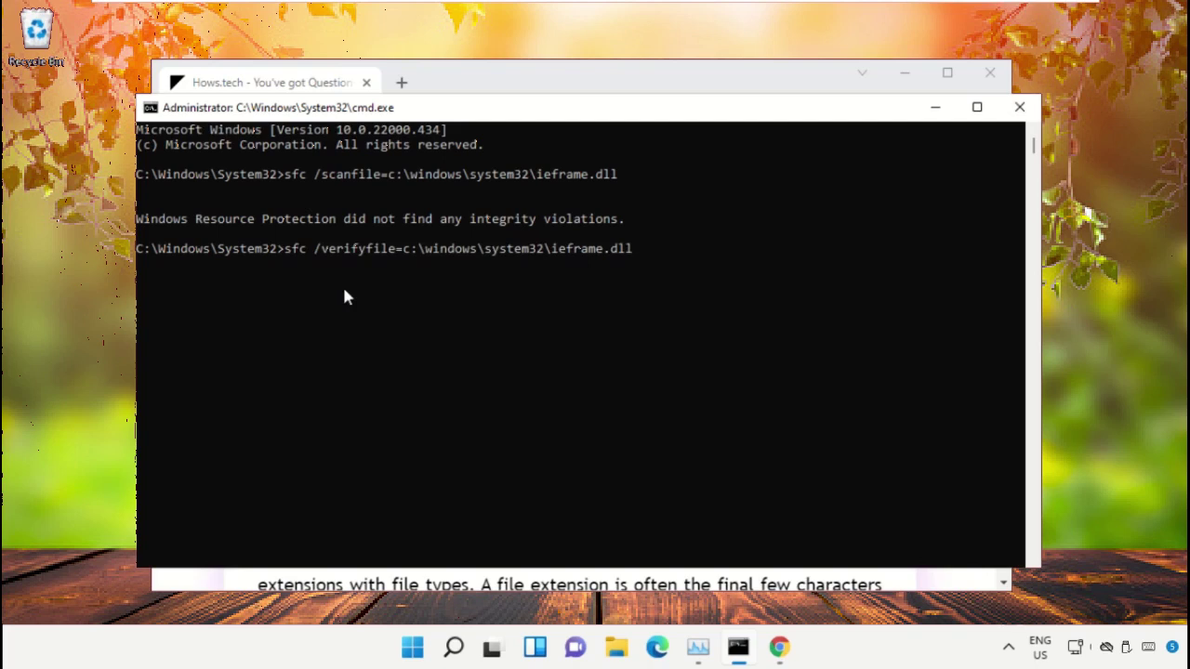
key("Return")
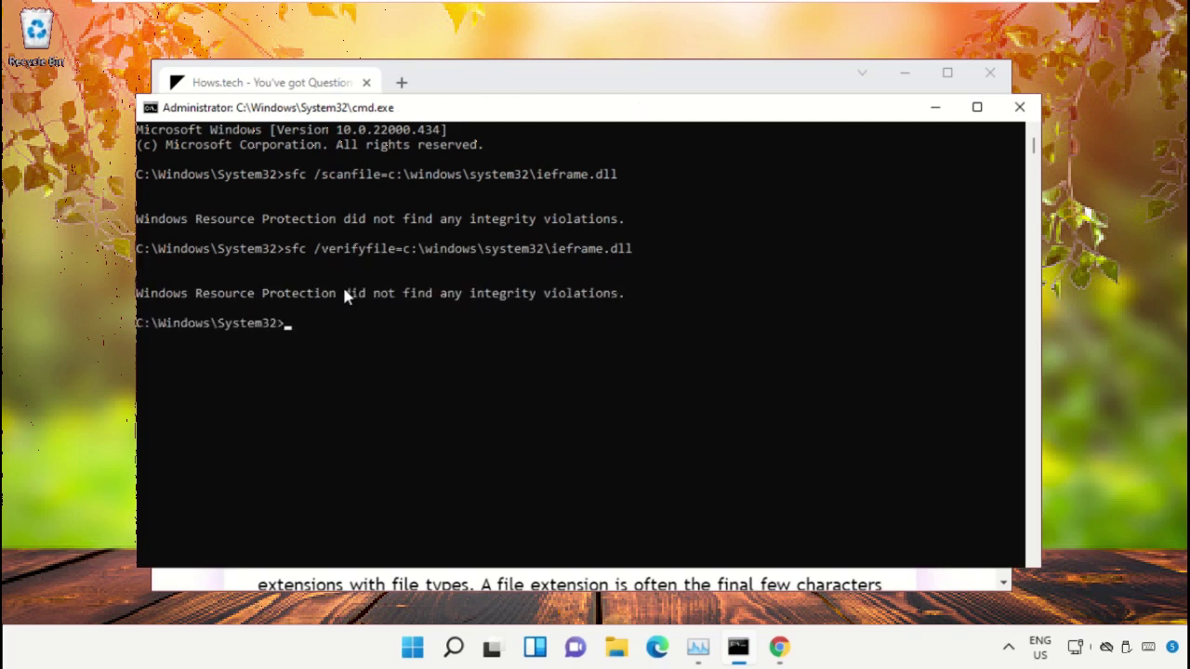
left_click(1023, 110)
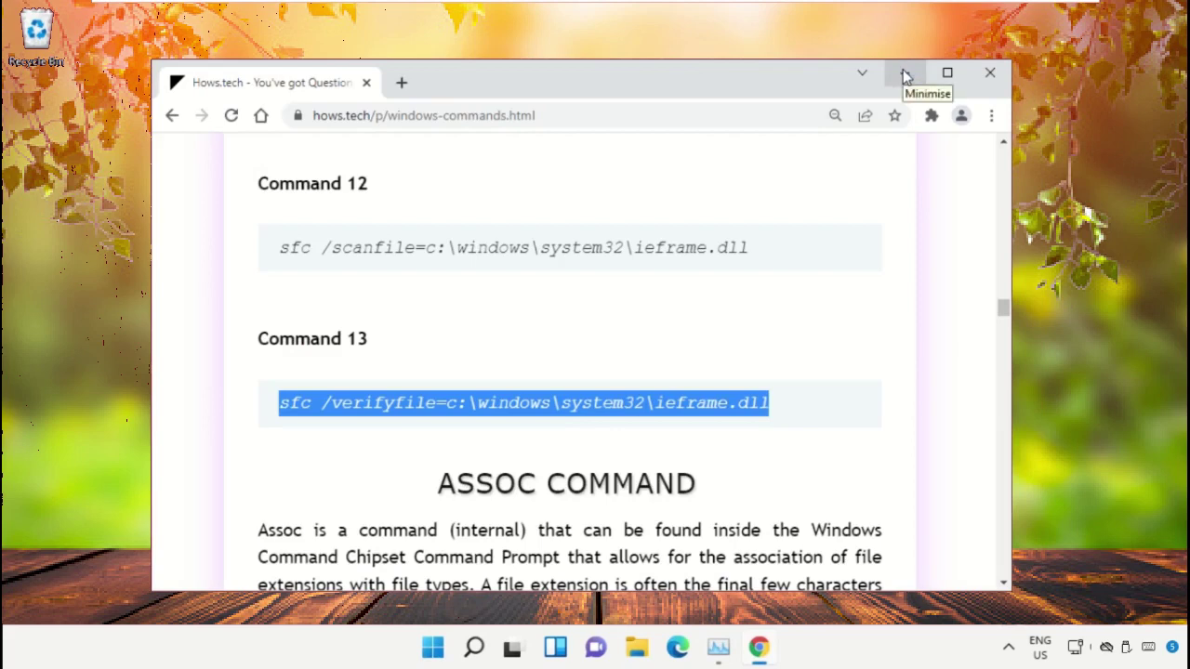
Minimize Chrome, open a standard Command Prompt, and run netstat -anb.
left_click(907, 76)
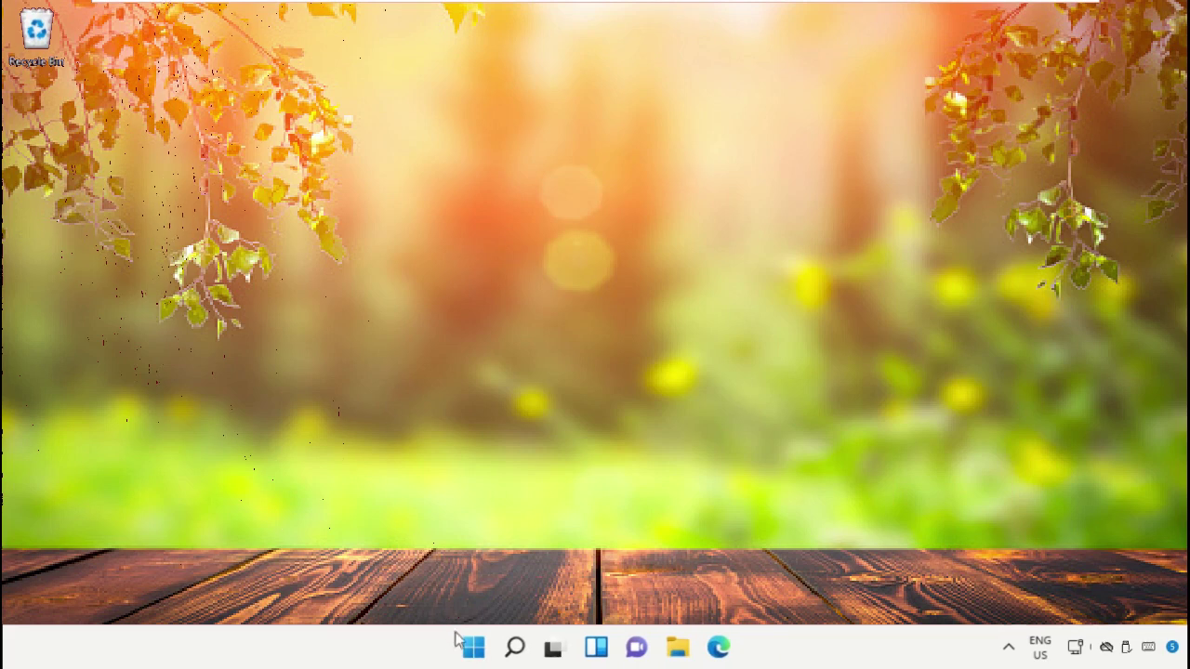
left_click(515, 647)
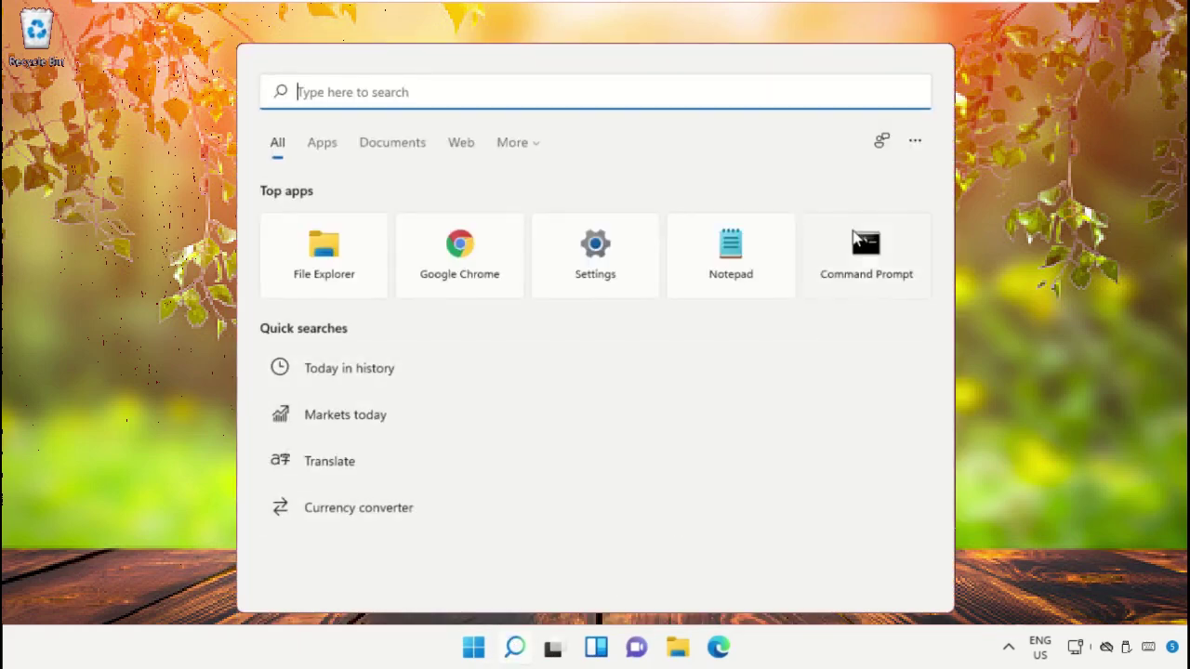
left_click(855, 238)
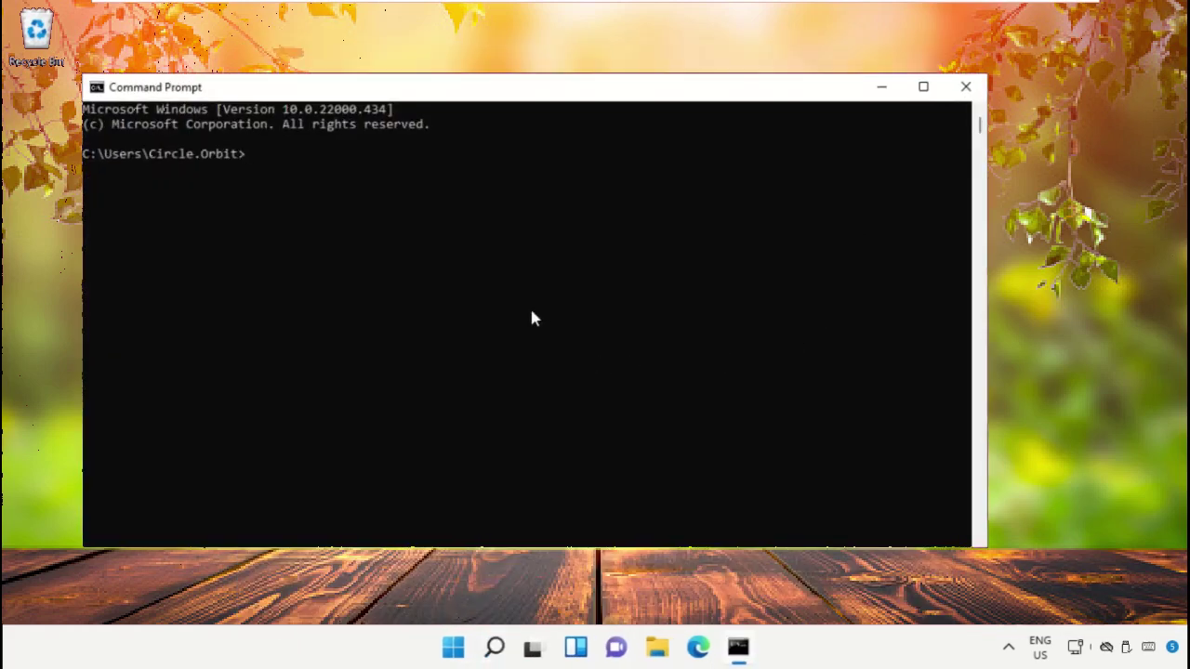
type("netstat -anb")
key("Return")
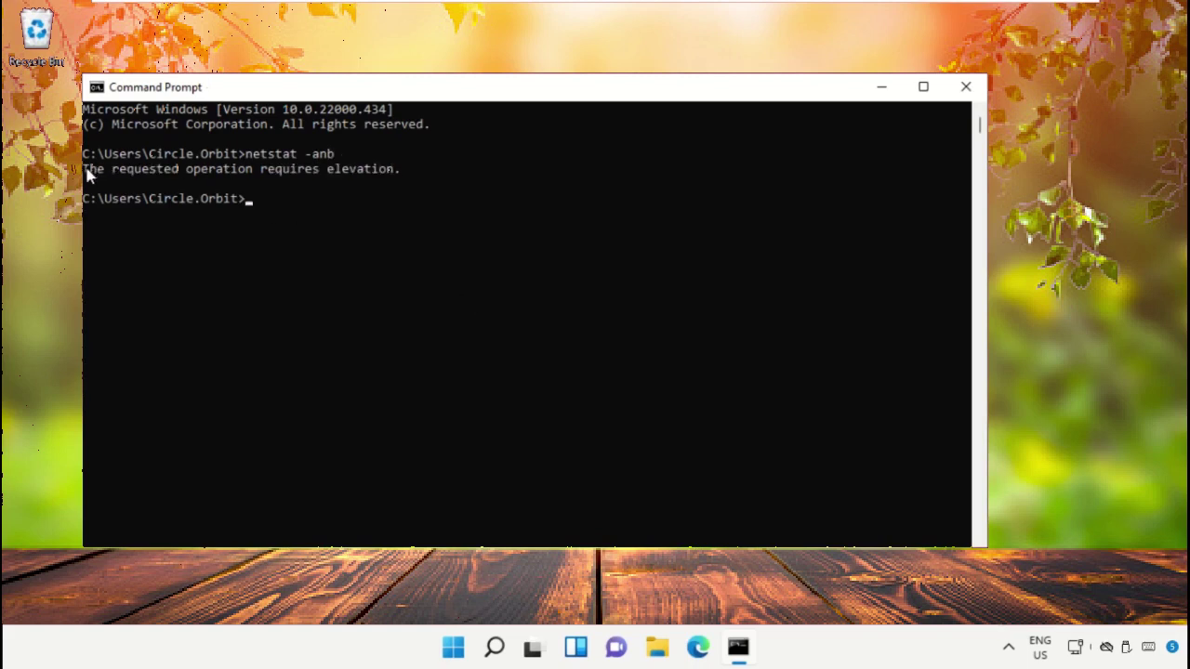
Copy the 'requested operation requires elevation' error and run netstat -anb again.
left_click_drag(86, 171, 398, 174)
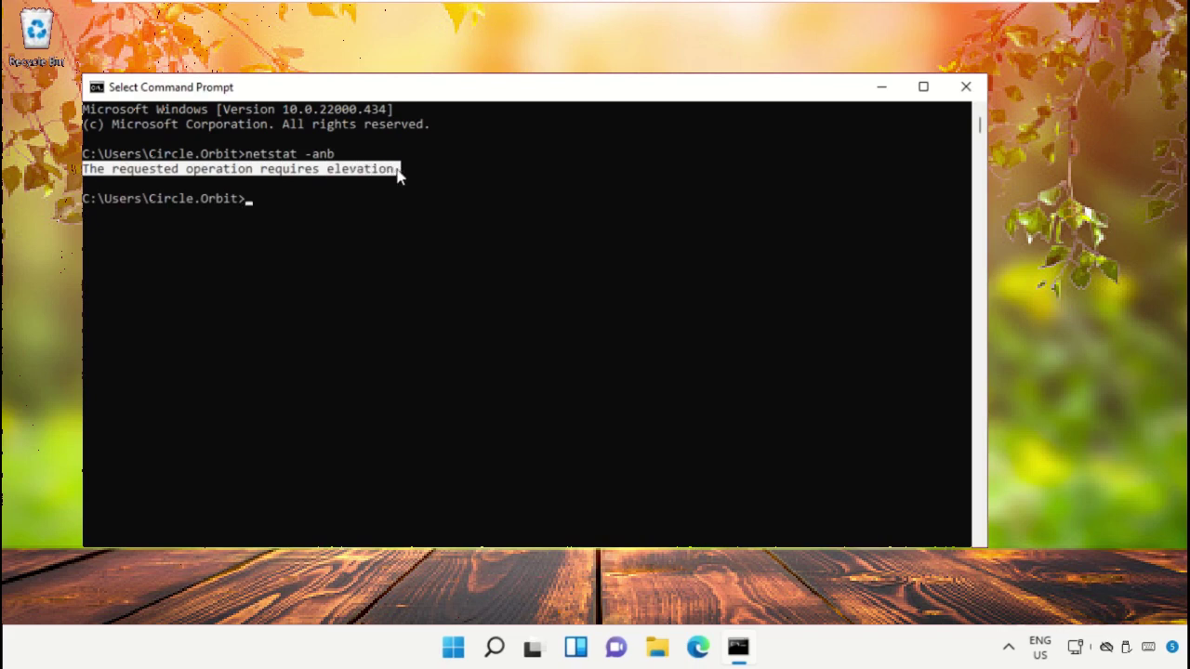
key("ctrl+c")
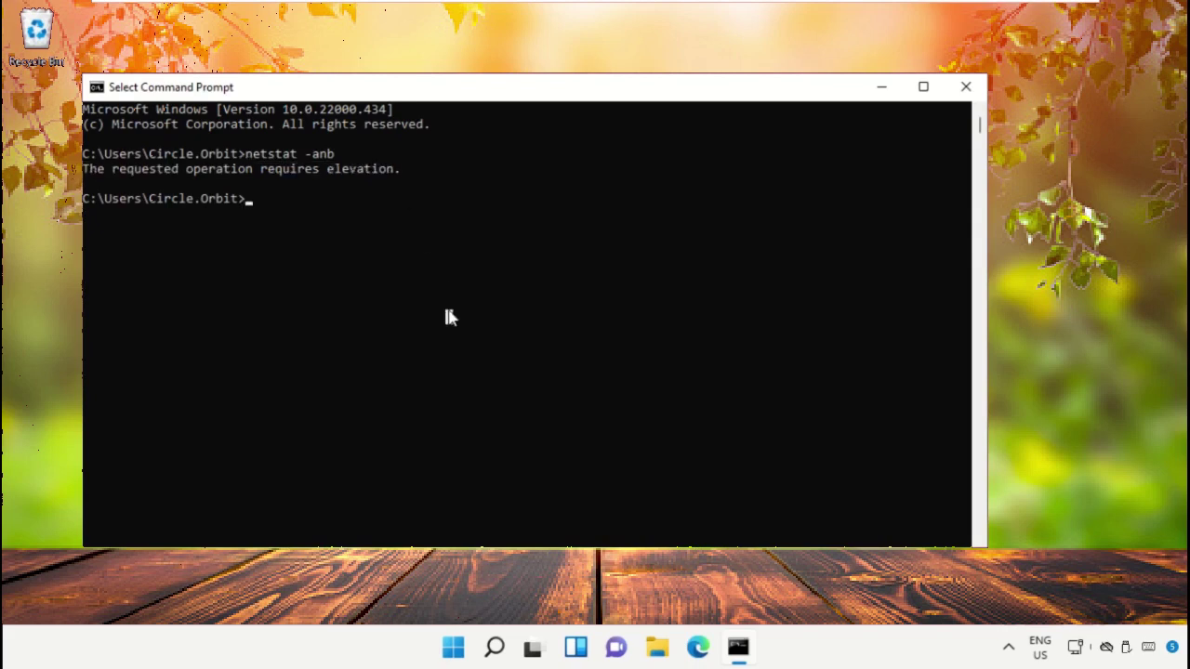
left_click(449, 318)
type("n")
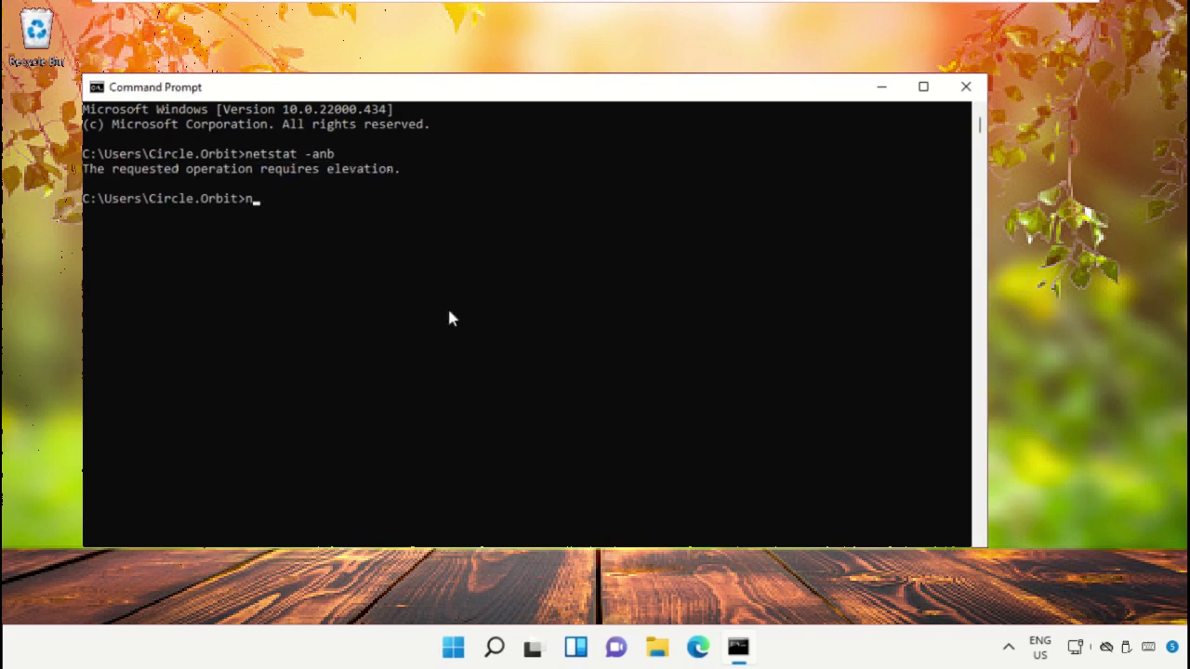
type("etstat -anb")
key("Return")
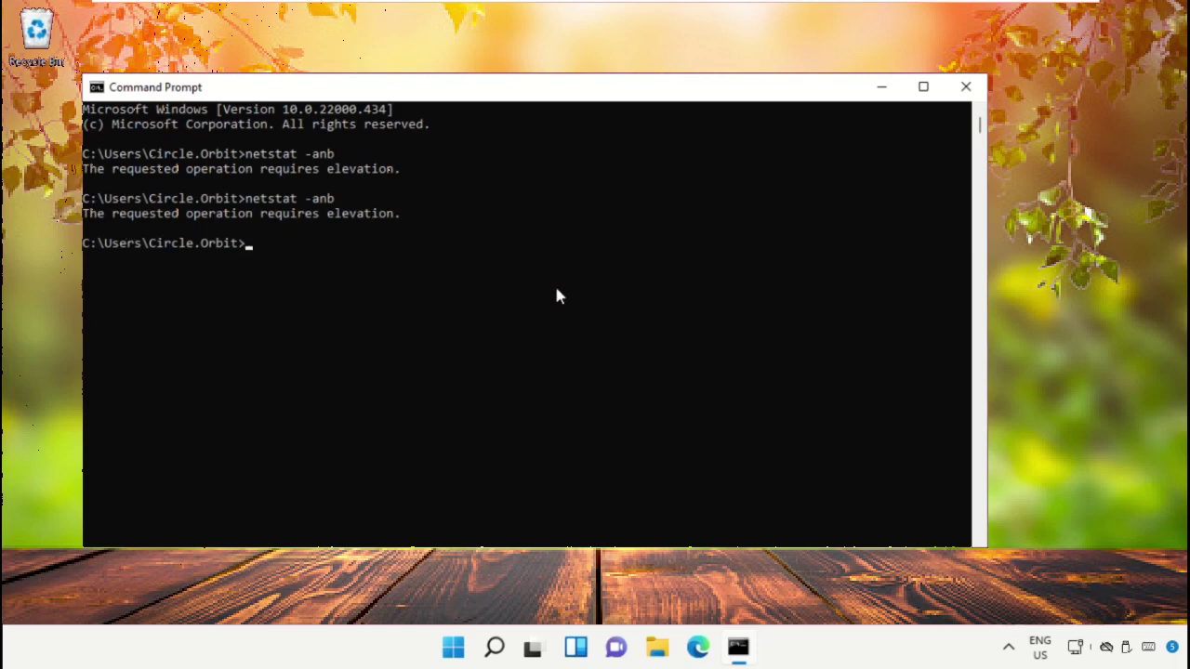
Search 'Cmd' and run Command Prompt as administrator, approving the UAC prompt.
left_click(498, 658)
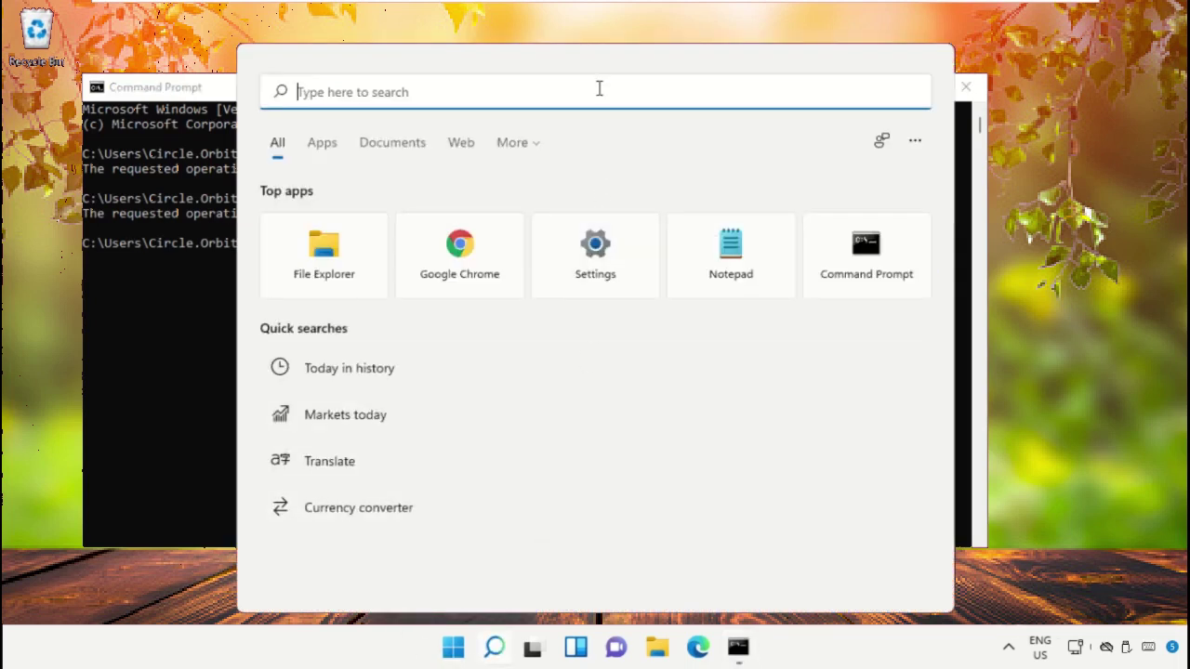
type("Cmd")
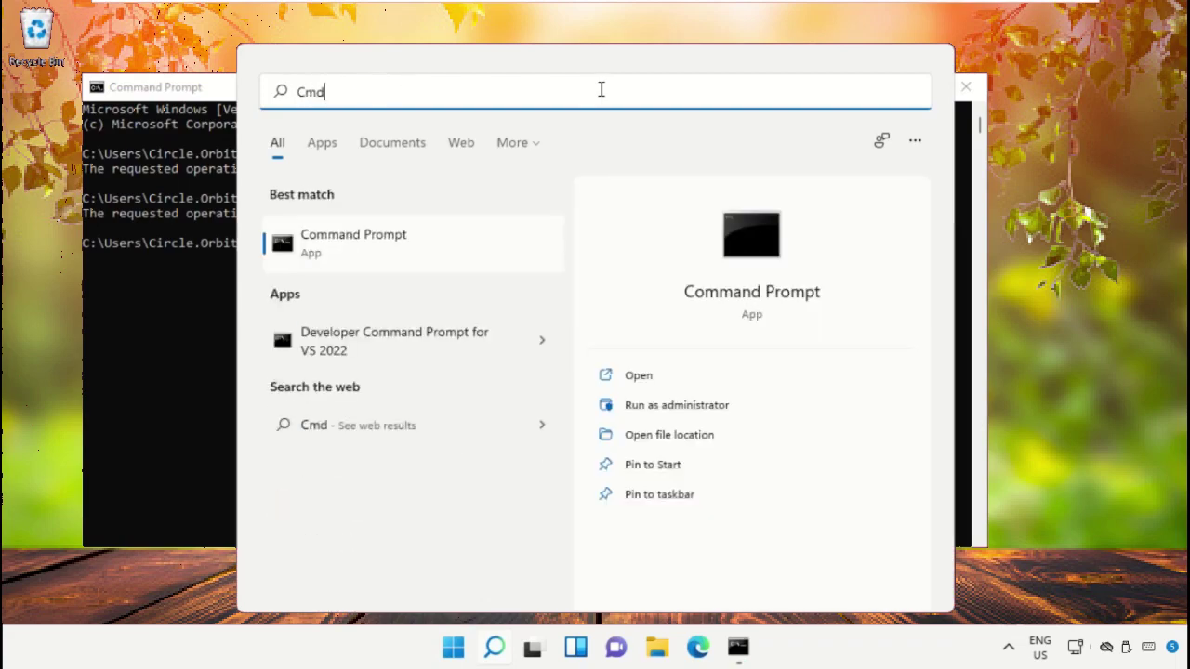
right_click(377, 230)
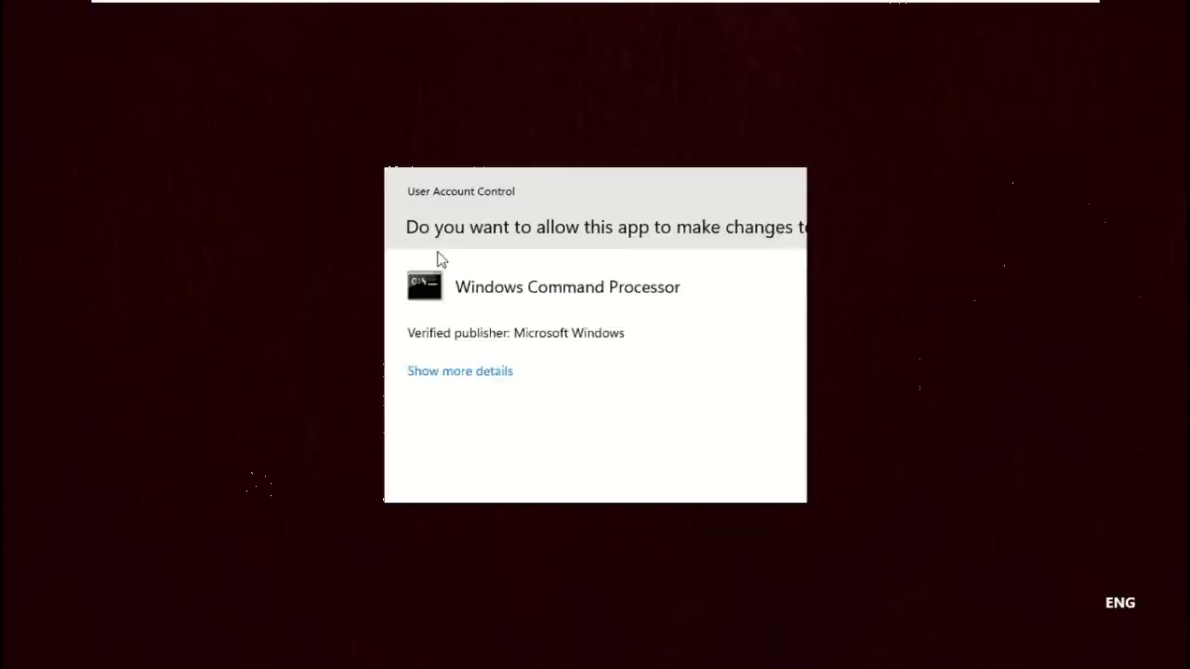
left_click(502, 469)
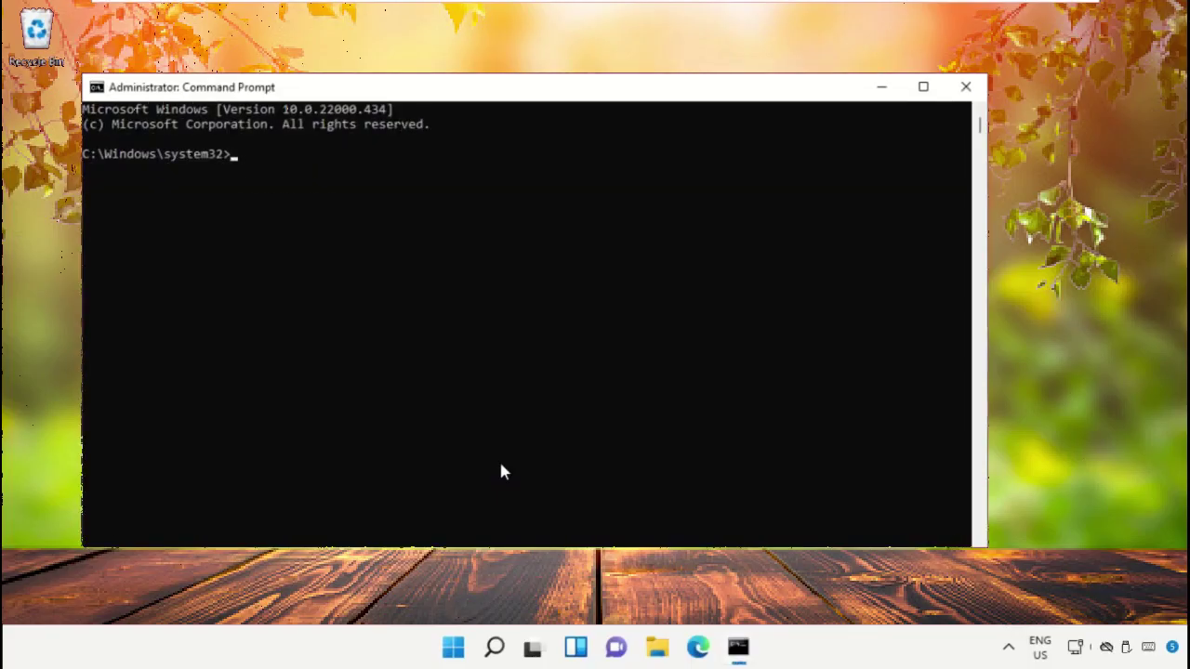
Run netstat -anb in the administrator console and scroll through the connection list.
left_click_drag(505, 92, 561, 226)
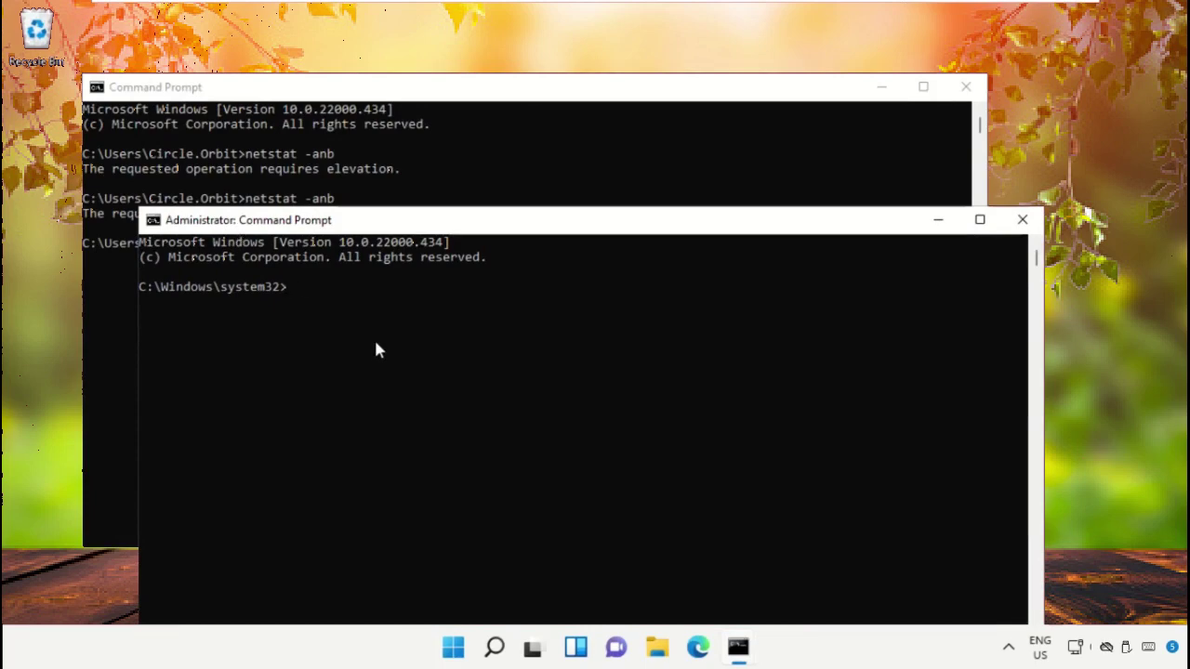
type("netstat -anb")
key("Return")
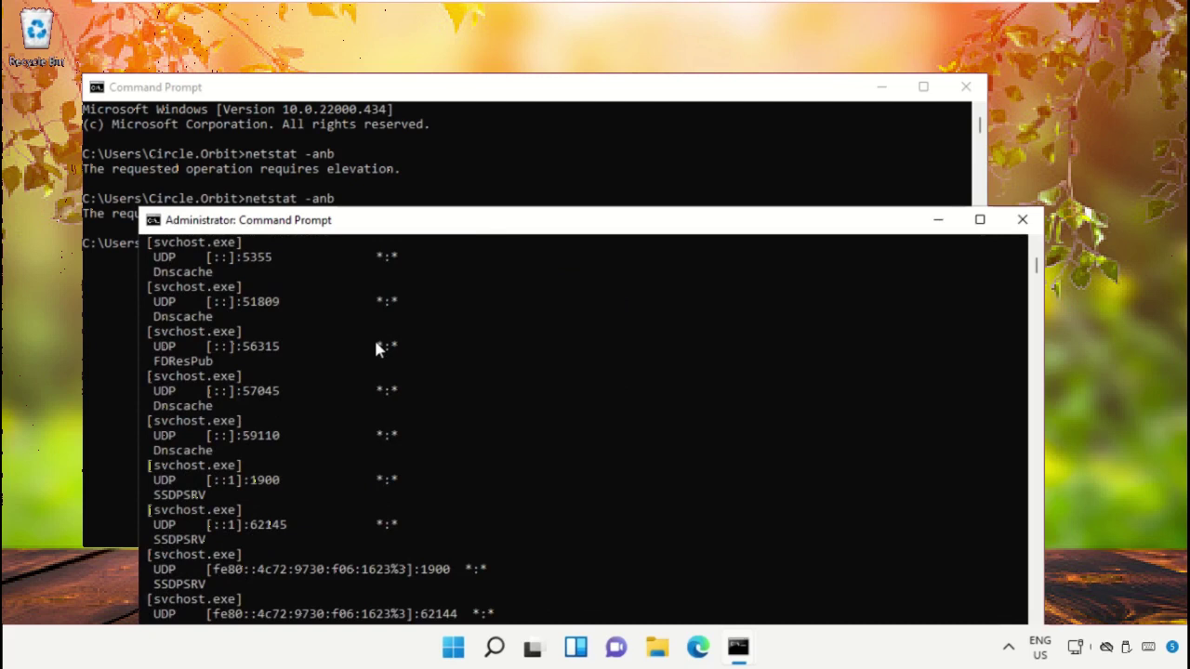
scroll(375, 348, "up", 10)
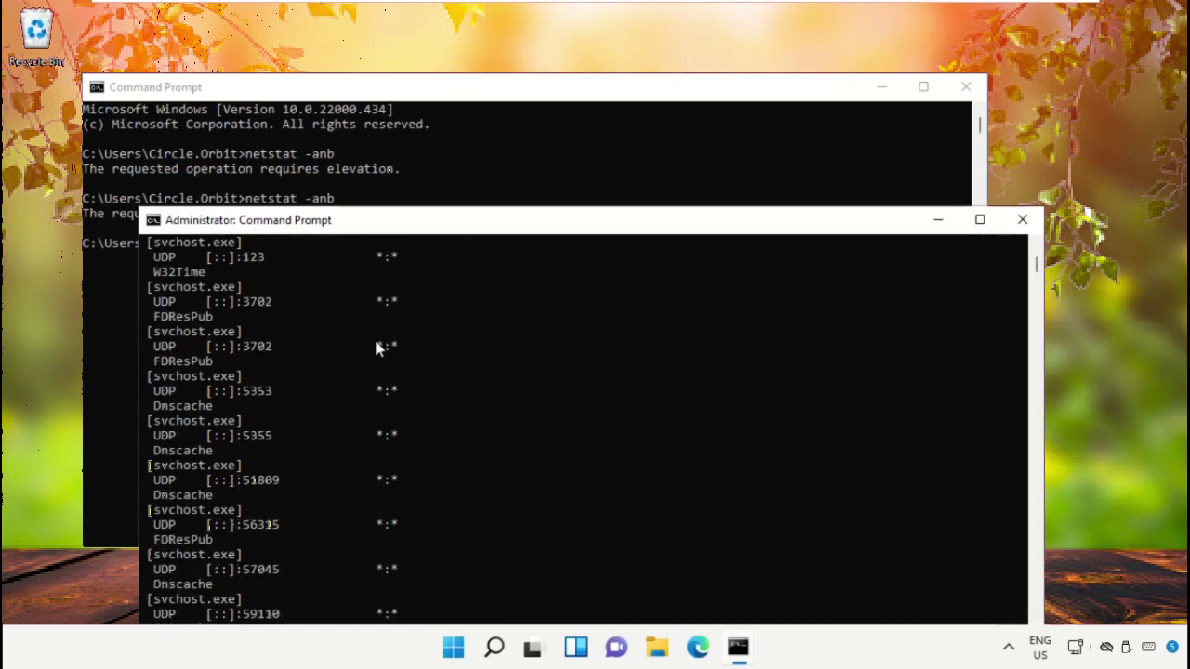
scroll(376, 348, "up", 6)
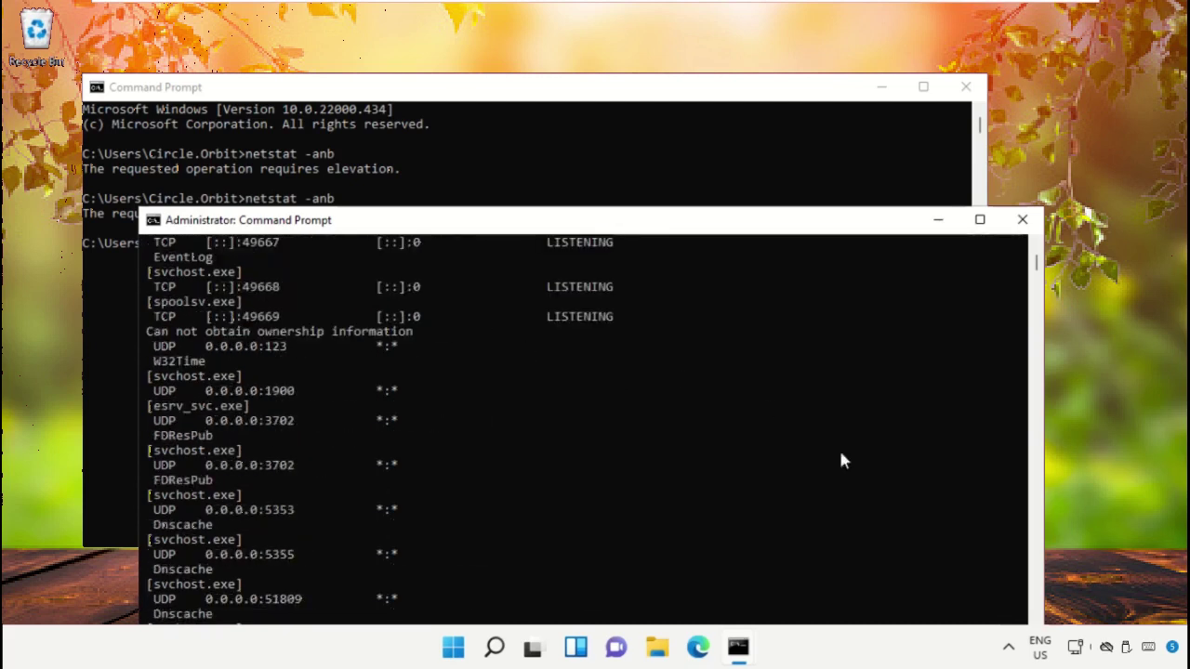
scroll(1039, 271, "up", 8)
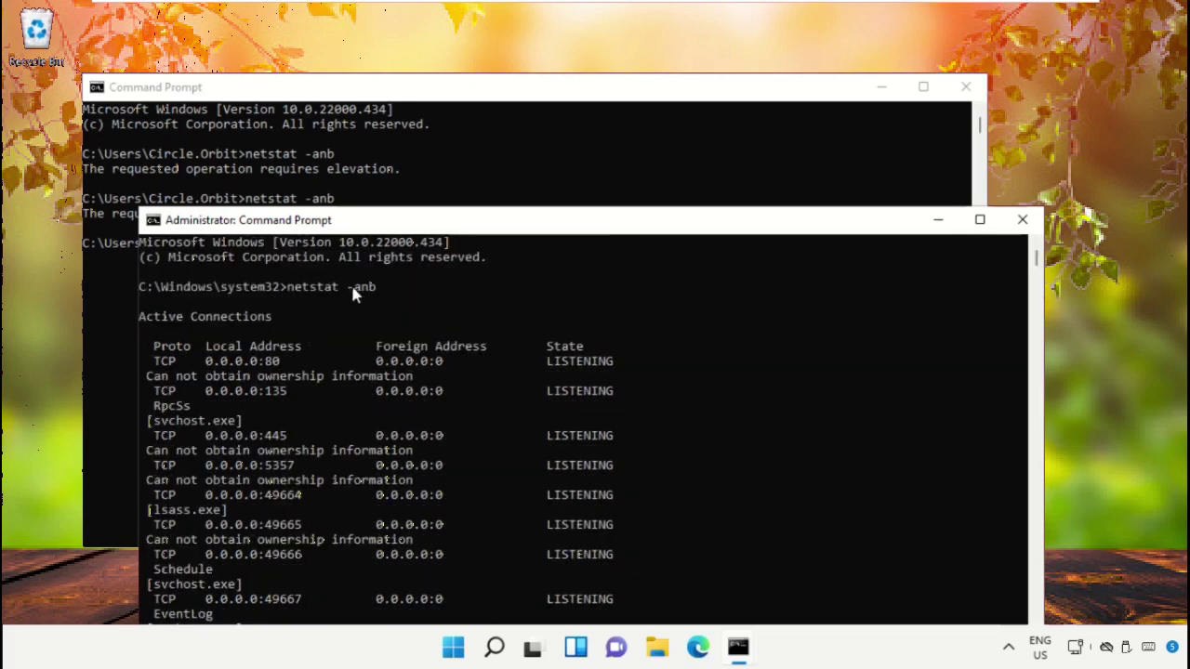
Close the standard and administrator Command Prompt windows.
left_click(511, 158)
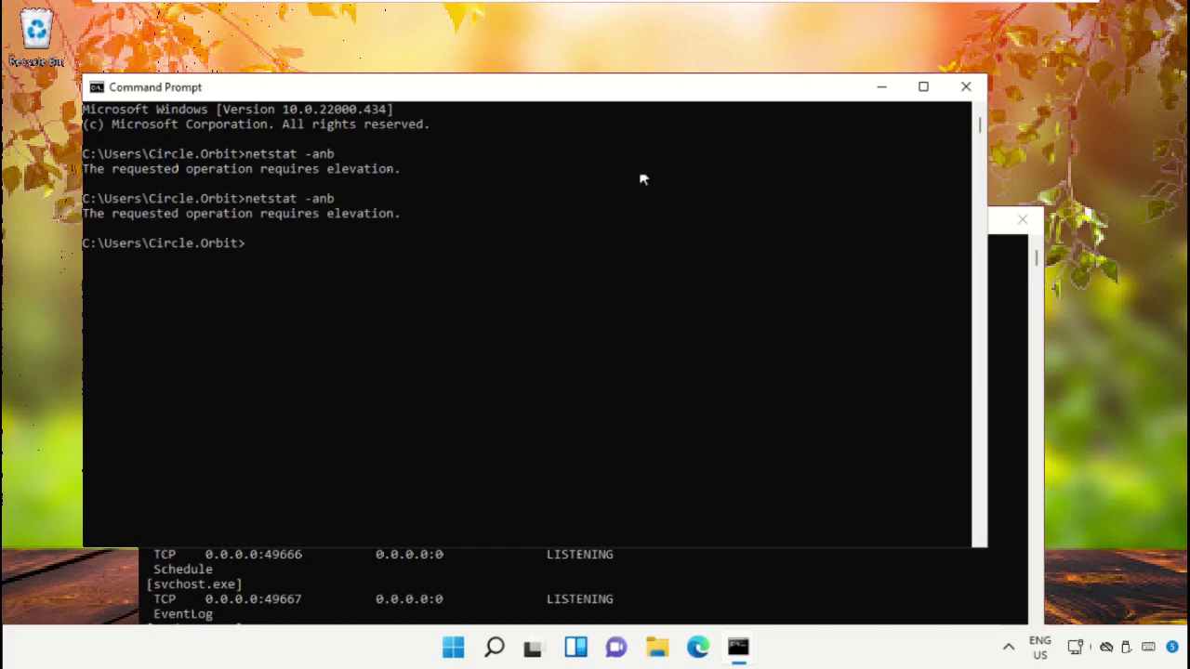
left_click(966, 86)
left_click(1022, 220)
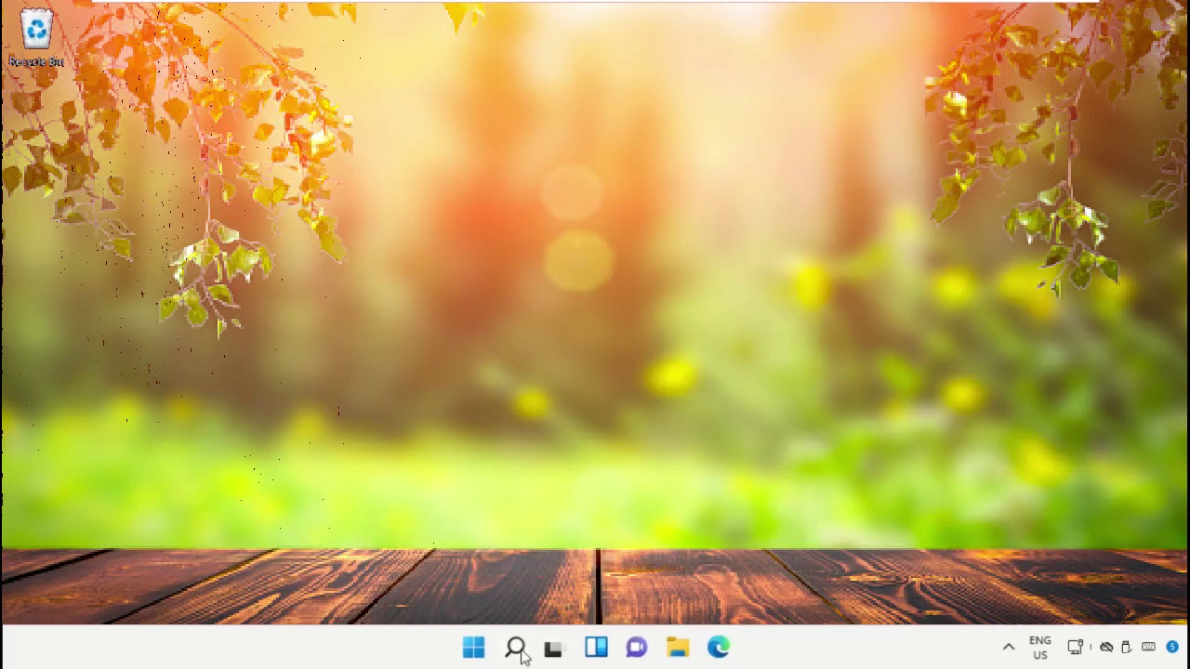
From the Start menu, open the power button flyout listing Shut down and Restart.
left_click(473, 647)
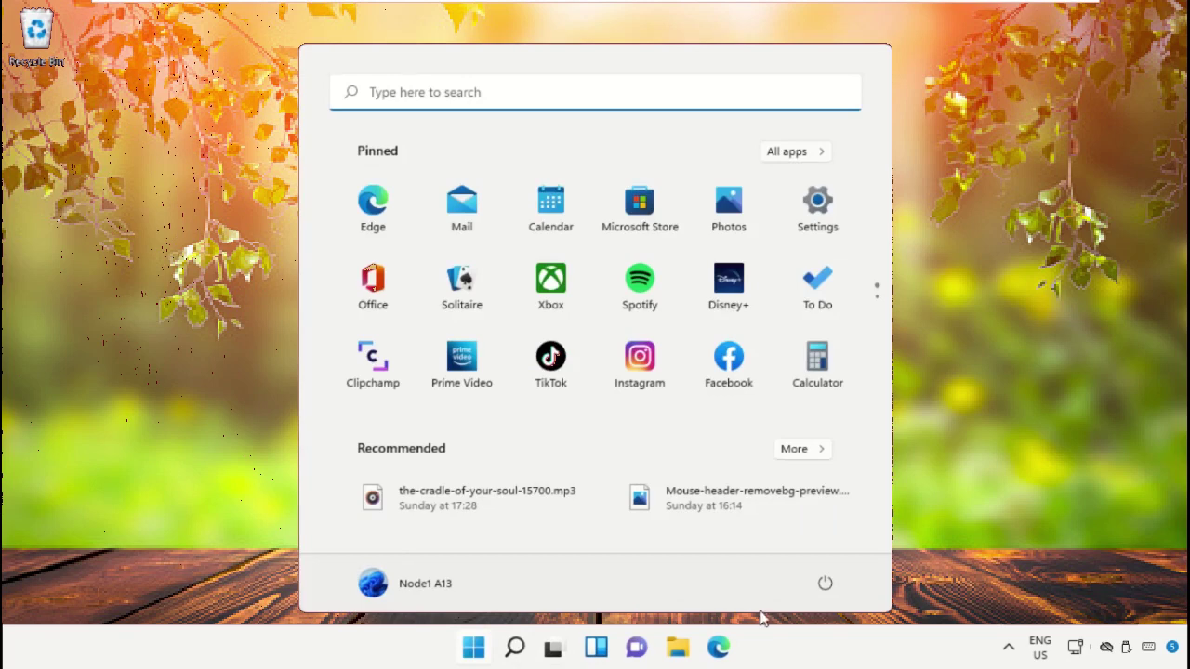
left_click(825, 584)
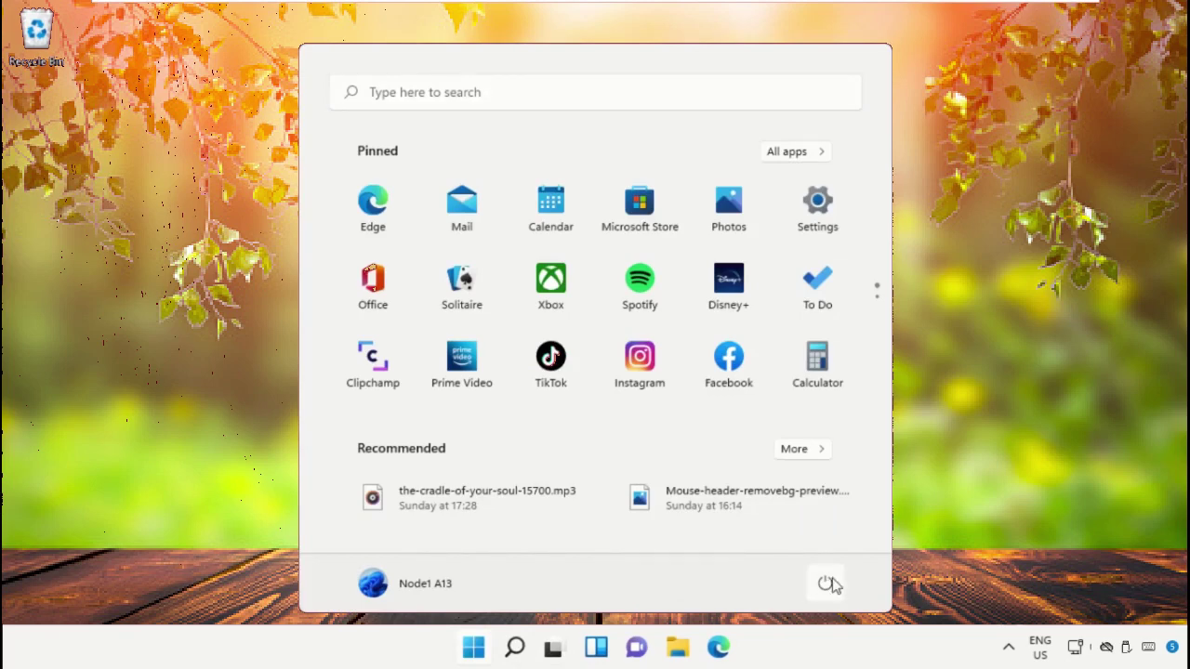
left_click(827, 584)
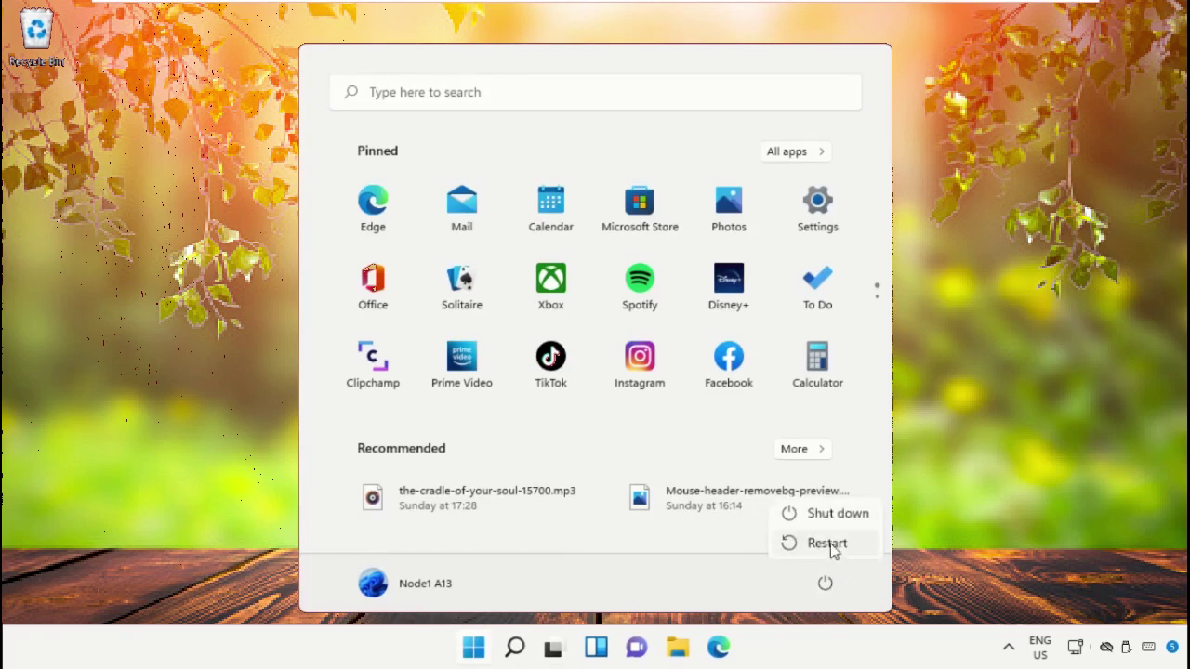